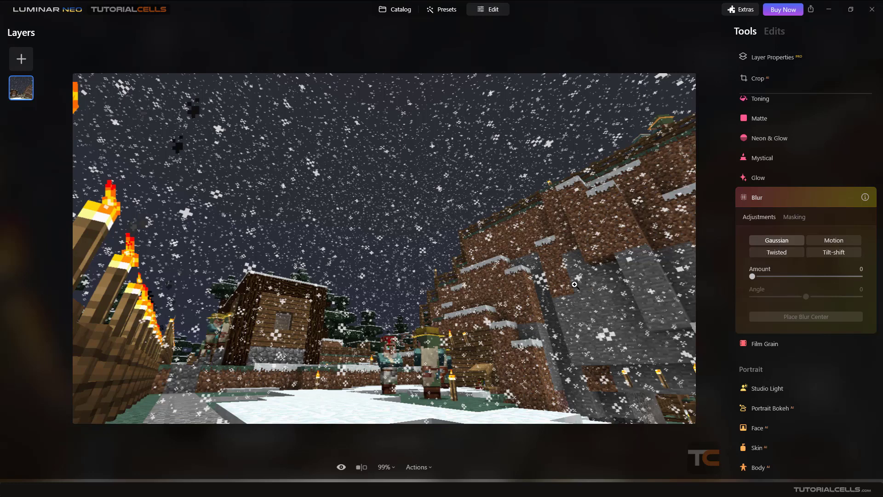
Open the catalog photo of the woman sitting above the lake for editing
left_click(392, 13)
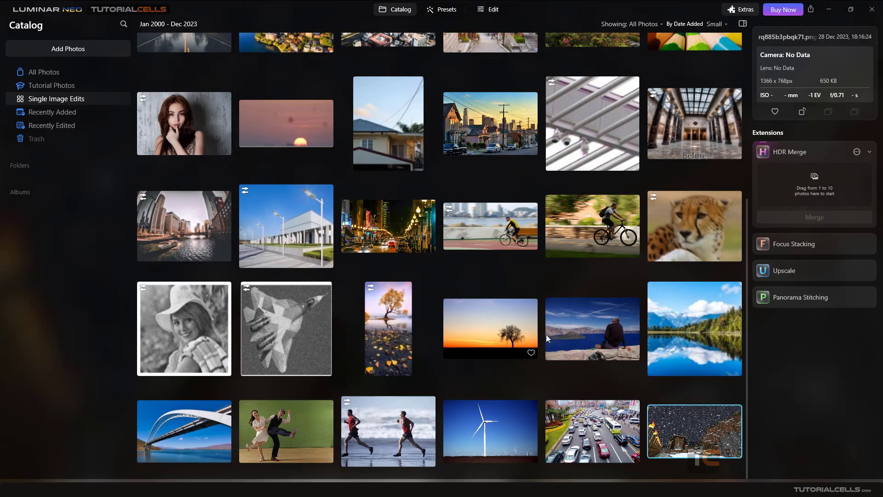
double_click(578, 340)
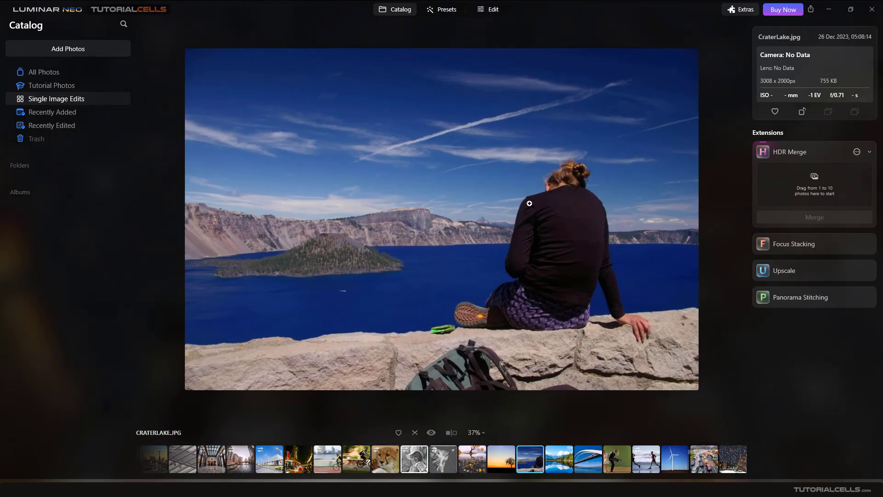
left_click(483, 13)
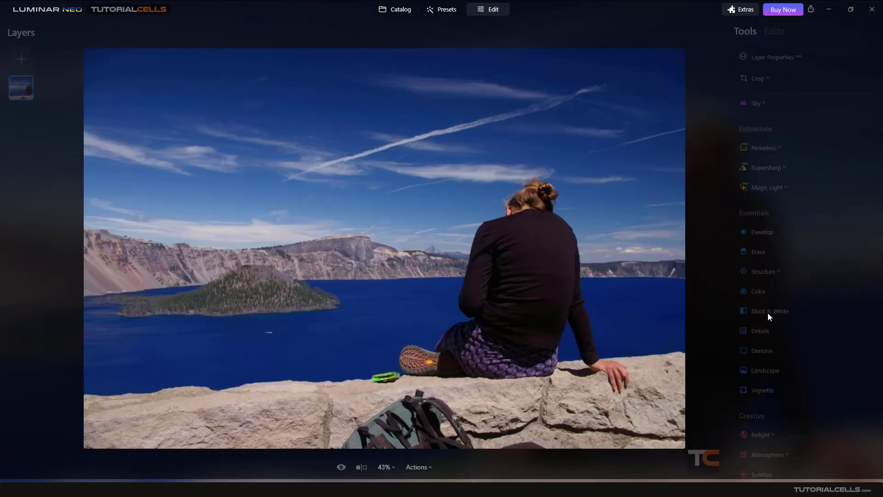
Apply a Gaussian blur with an amount of 28 to the whole lake photo
scroll(780, 303, "down", 3)
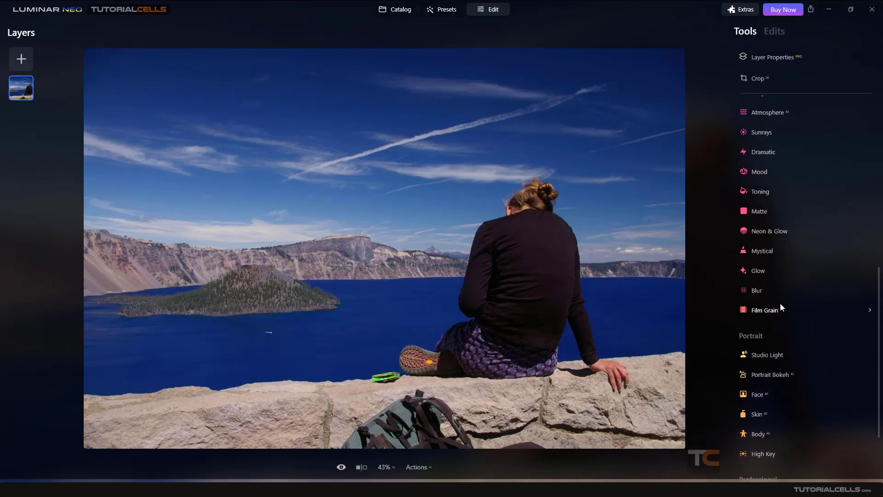
left_click(776, 291)
scroll(578, 291, "down", 1)
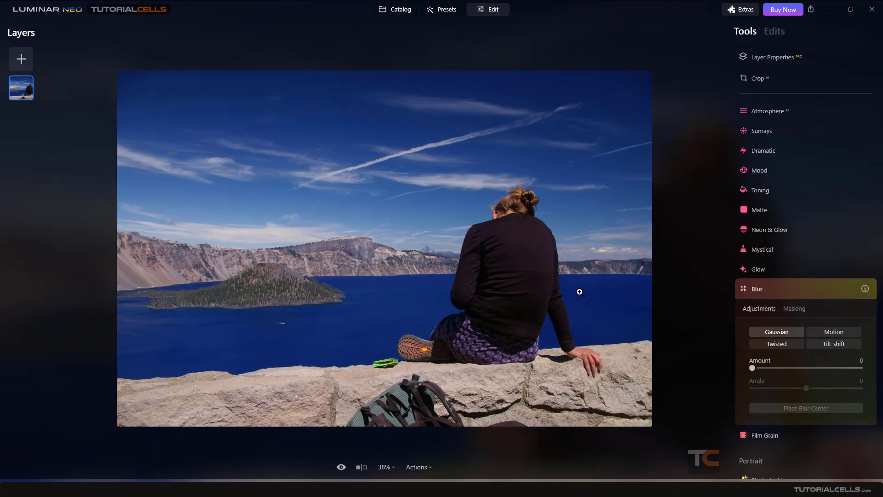
scroll(524, 274, "up", 2)
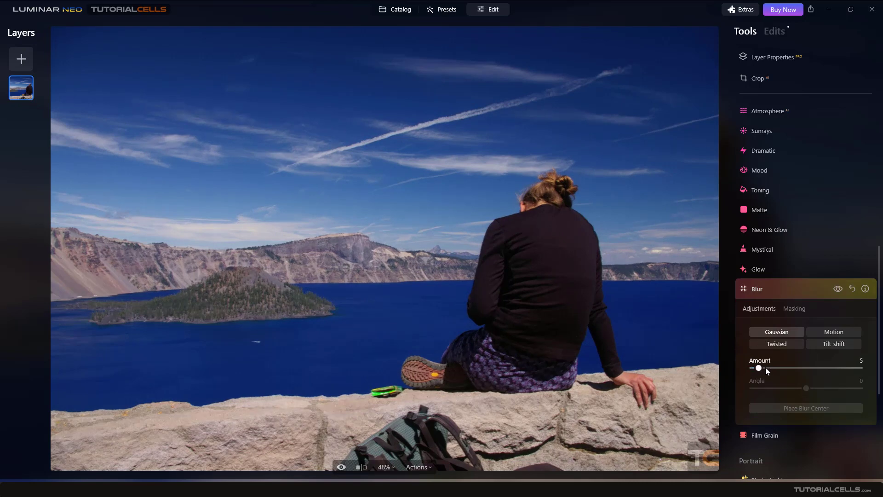
mouse_move(767, 370)
left_mouse_down()
mouse_move(800, 373)
mouse_move(783, 371)
left_mouse_up()
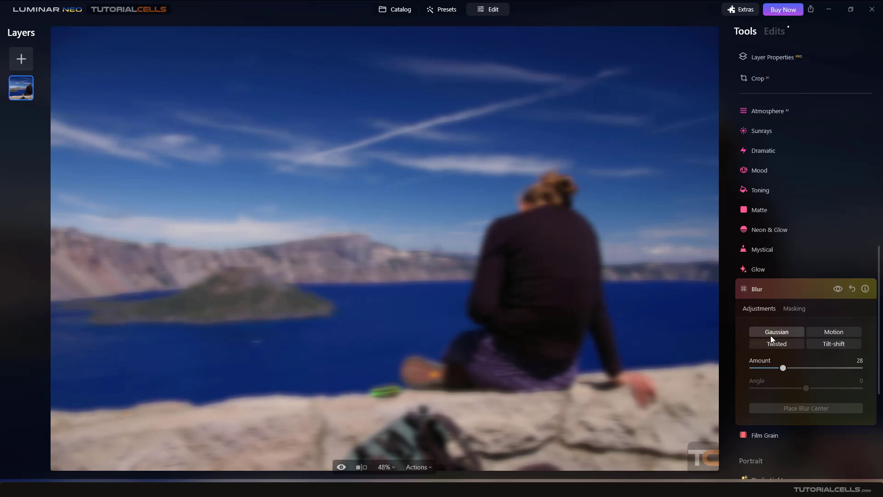
Limit the blur with an AI mask covering Sky, Water, Mountains and Natural Ground
left_click(790, 311)
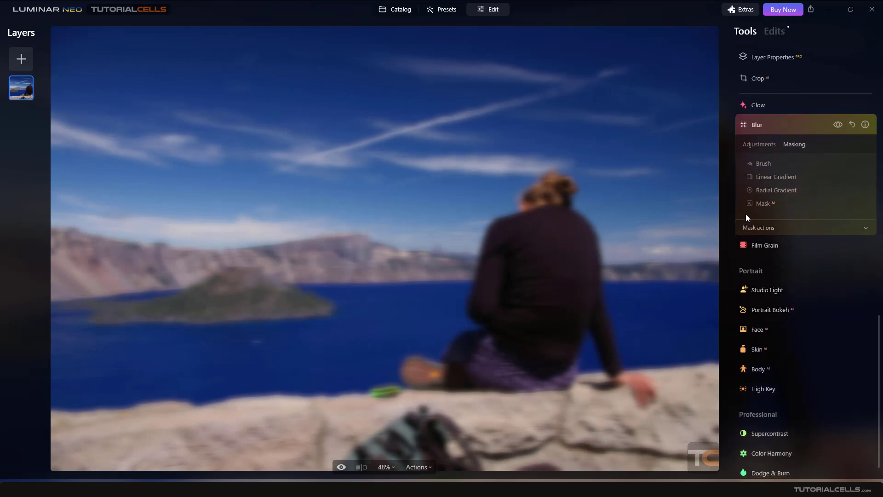
left_click(756, 205)
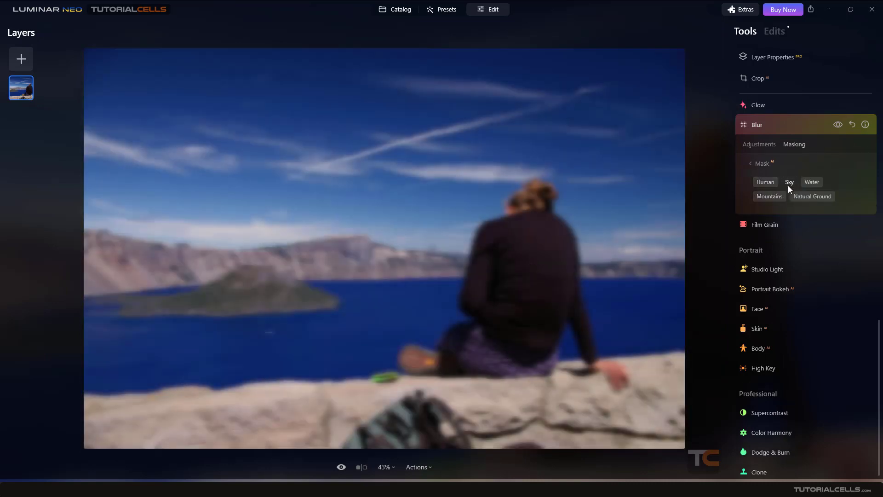
left_click(788, 186)
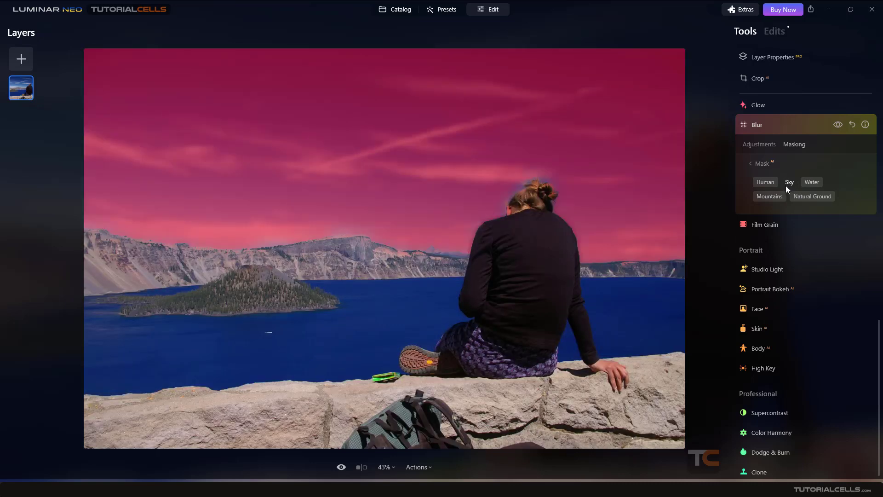
left_click(806, 185)
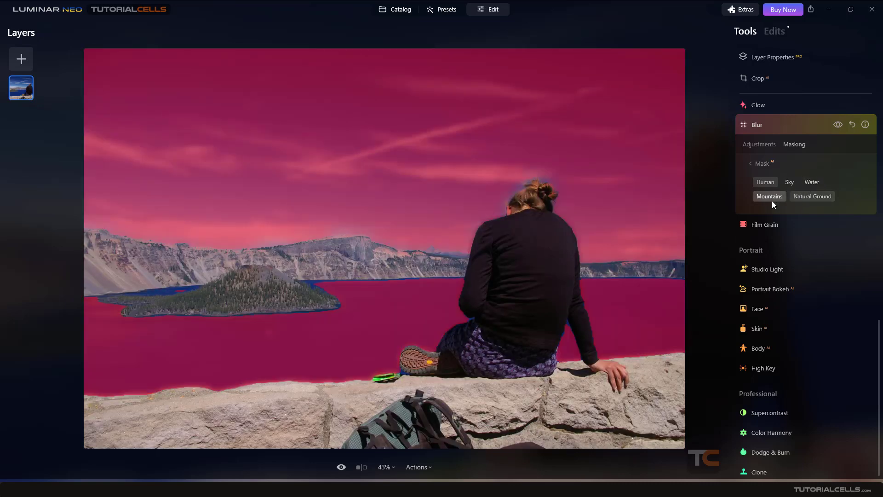
left_click(771, 200)
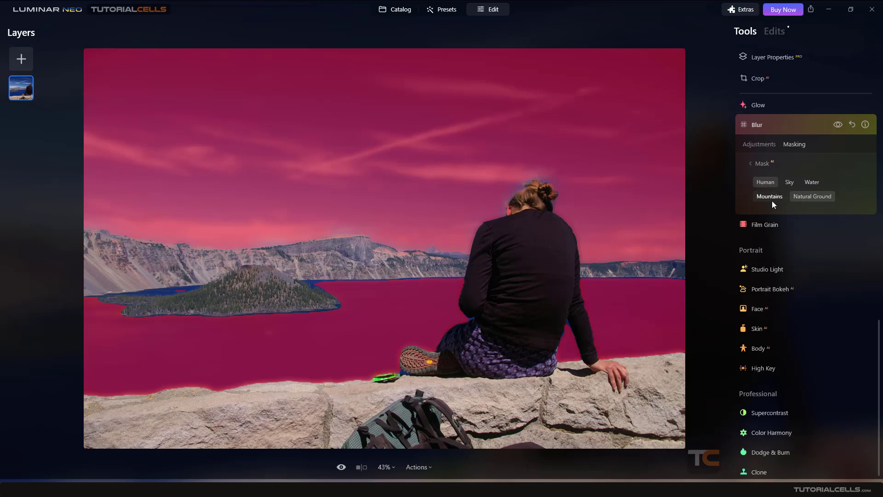
left_click(802, 199)
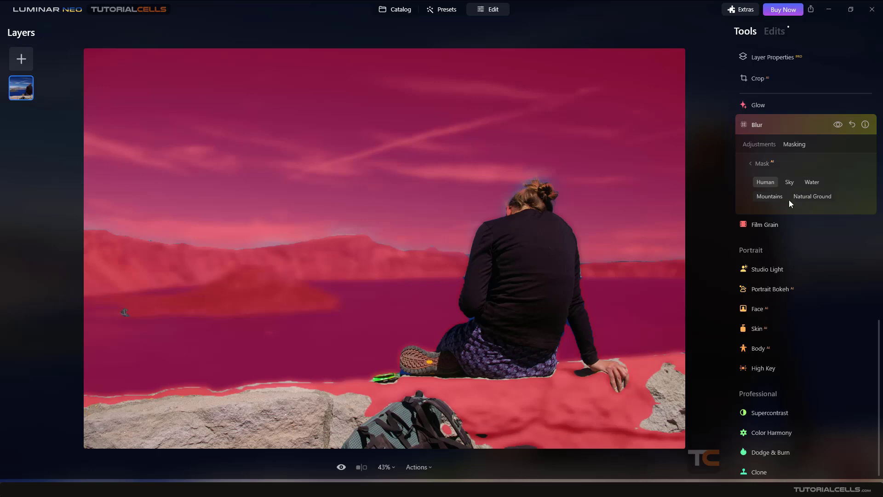
left_click(765, 165)
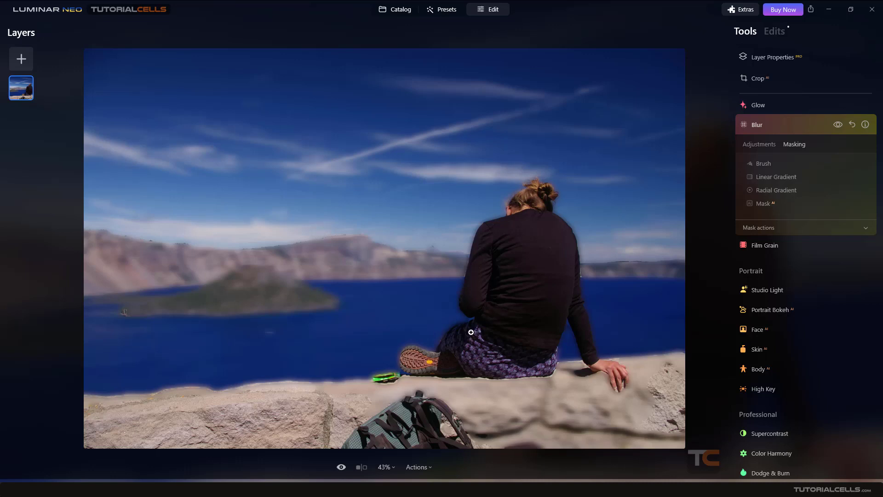
Reset the Blur tool and apply a fresh Gaussian blur to the whole lake photo
left_click(851, 126)
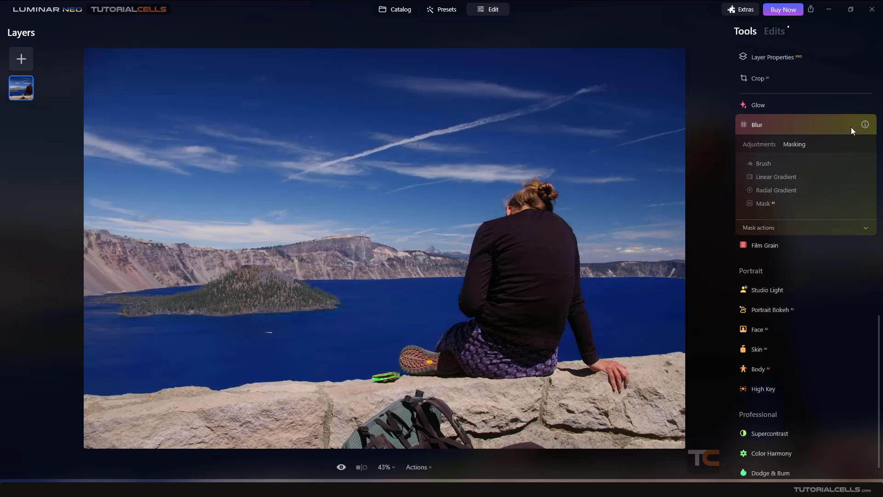
left_click(758, 145)
left_click_drag(758, 204, 773, 204)
left_click(790, 145)
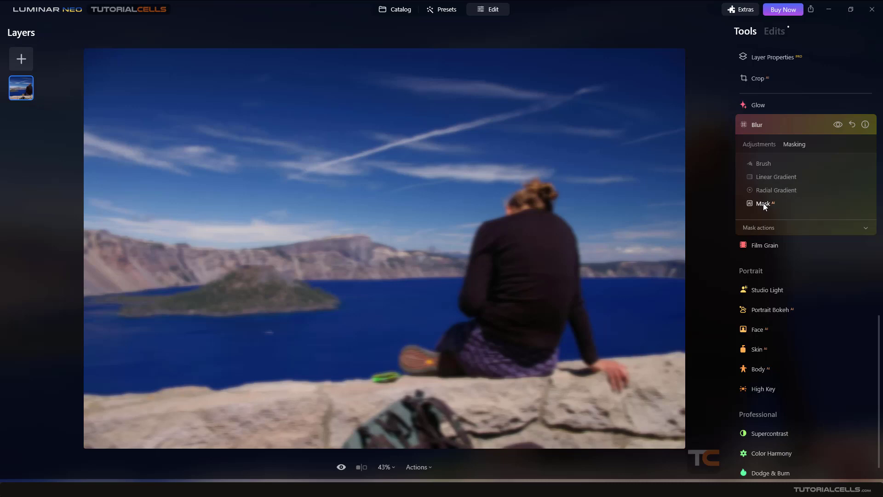
Erase the blur from the seated woman with a masking brush of size 57
left_click(763, 164)
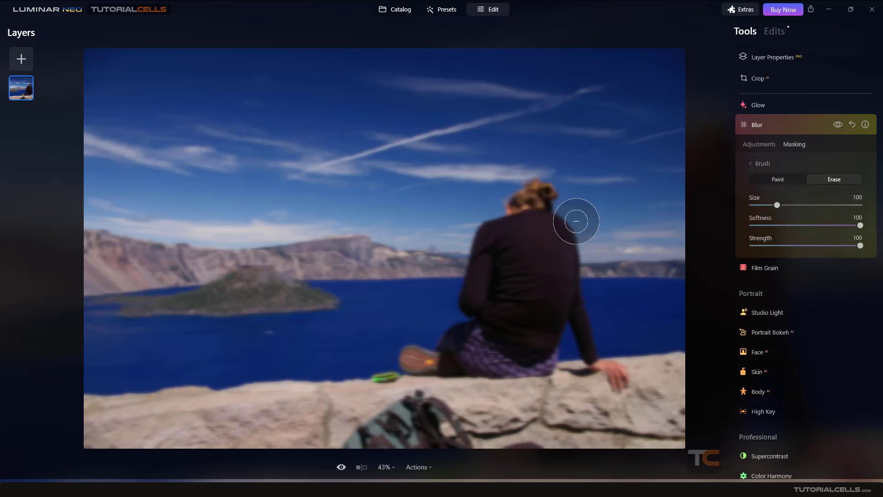
left_click_drag(772, 205, 765, 205)
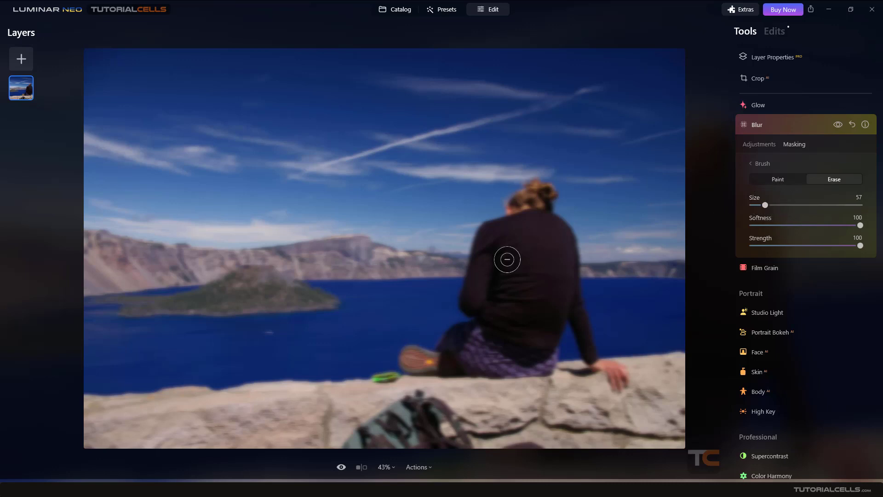
mouse_move(520, 235)
left_mouse_down()
mouse_move(537, 196)
mouse_move(499, 235)
mouse_move(480, 336)
mouse_move(456, 361)
mouse_move(420, 364)
mouse_move(536, 363)
mouse_move(557, 242)
mouse_move(545, 236)
mouse_move(521, 304)
mouse_move(504, 267)
mouse_move(528, 301)
mouse_move(513, 247)
mouse_move(521, 334)
mouse_move(519, 323)
mouse_move(510, 354)
mouse_move(490, 358)
mouse_move(532, 356)
mouse_move(562, 257)
left_mouse_up()
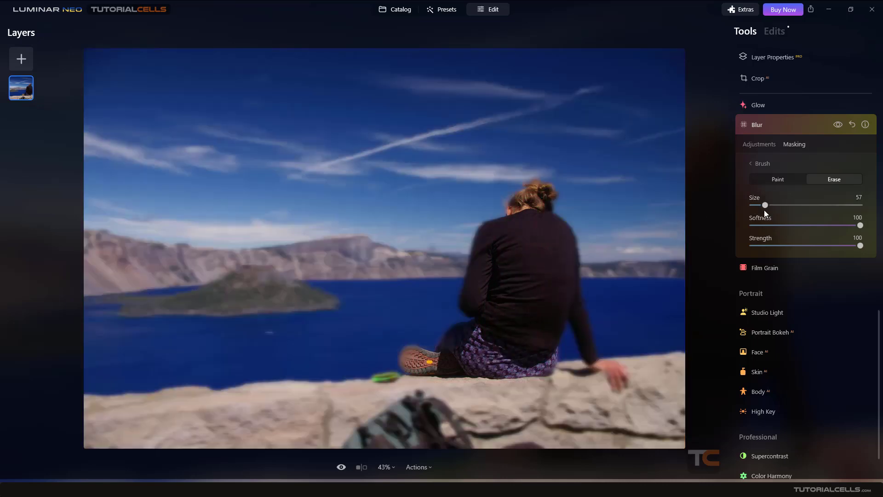
Reduce the erasing brush to size 32 and remove the blur from the woman's arm, hand and shoe
left_click_drag(765, 206, 758, 205)
mouse_move(567, 291)
left_mouse_down()
mouse_move(587, 357)
mouse_move(573, 276)
mouse_move(570, 304)
left_mouse_up()
left_click_drag(594, 364, 619, 383)
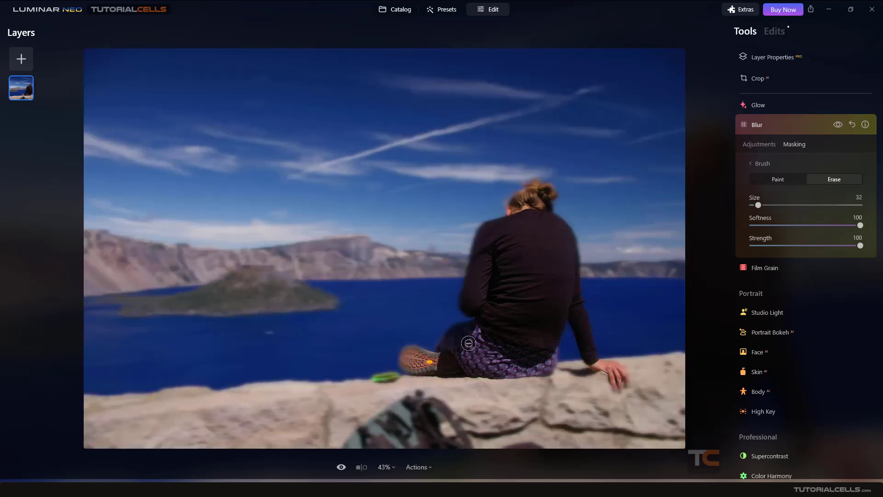
left_click_drag(445, 361, 405, 360)
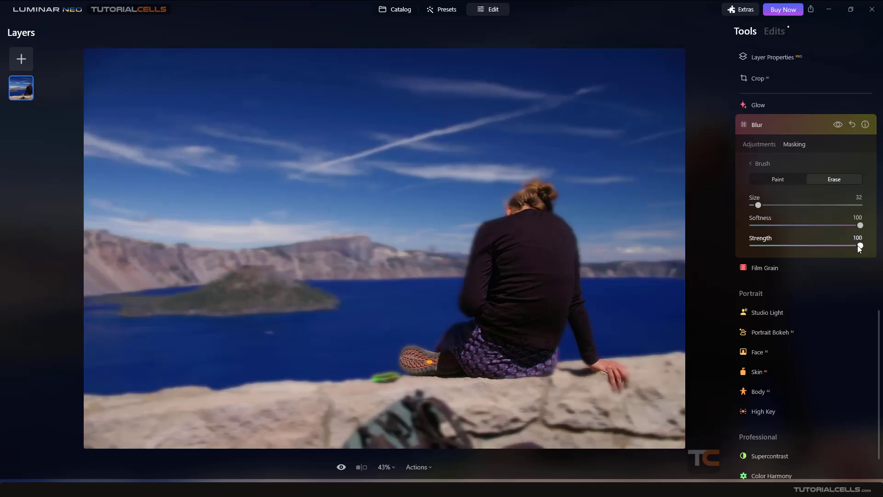
Brush over the woman with the eraser at strength 51, and discard all edits made to the lake photo
left_click_drag(858, 245, 806, 245)
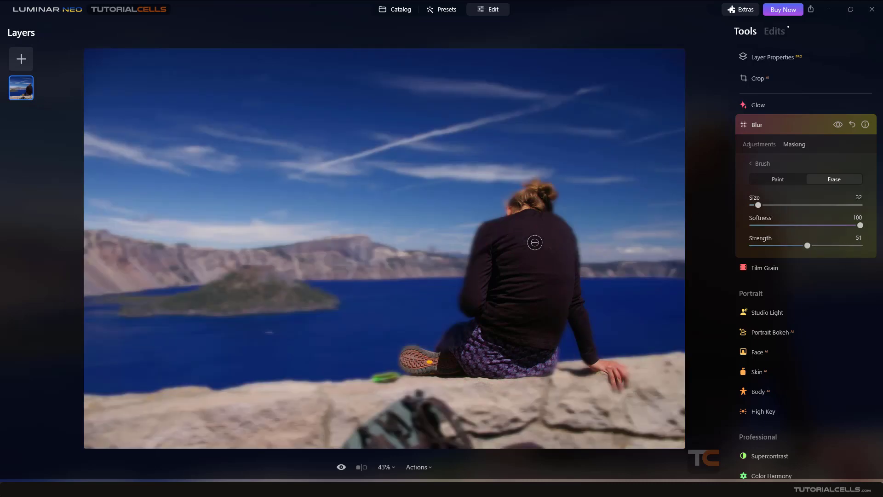
mouse_move(535, 243)
left_mouse_down()
mouse_move(523, 203)
mouse_move(515, 212)
mouse_move(513, 201)
mouse_move(539, 187)
mouse_move(570, 274)
mouse_move(566, 253)
mouse_move(492, 228)
mouse_move(471, 321)
mouse_move(423, 363)
left_mouse_up()
left_click(416, 467)
left_click(435, 430)
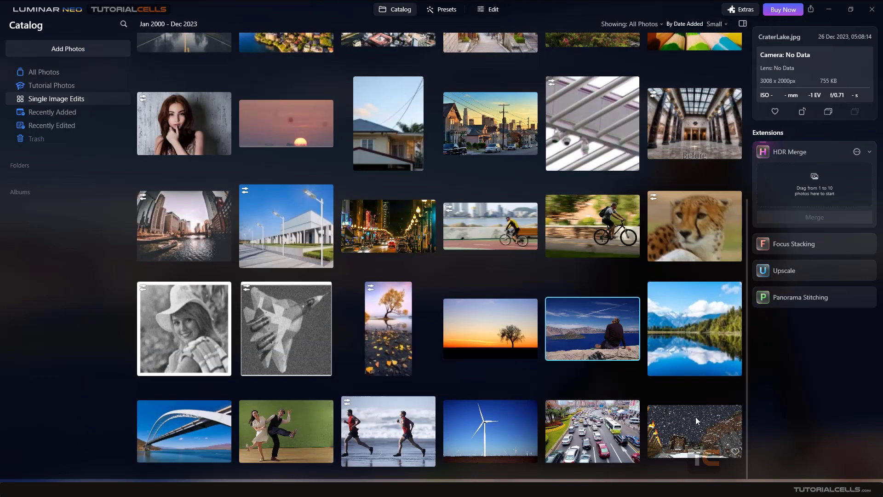
Open the snowy block-style village image from the catalog for editing
double_click(697, 423)
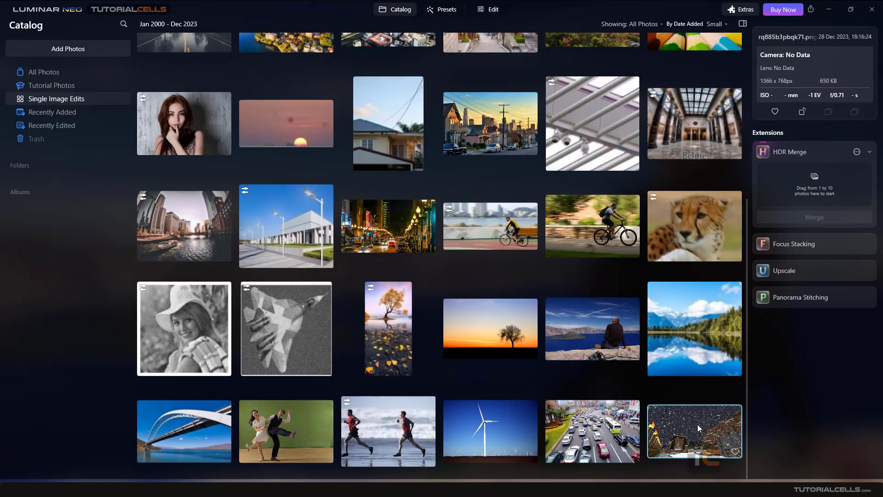
left_click(492, 11)
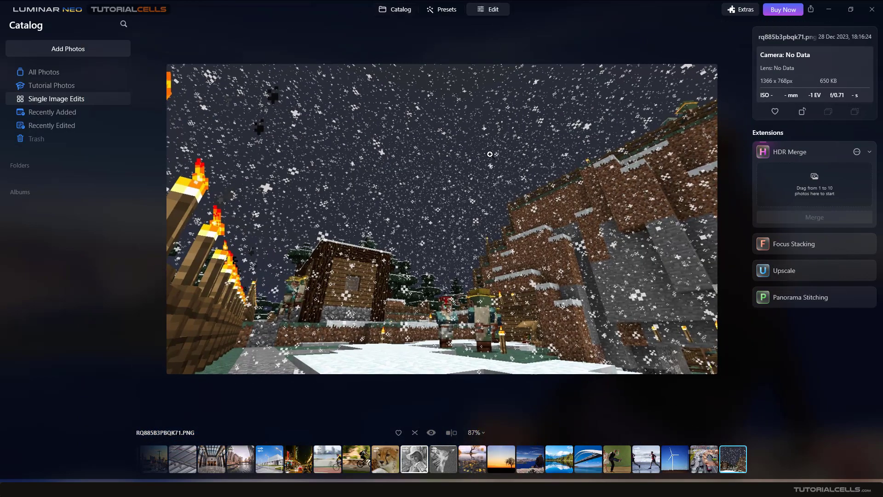
Apply a Twisted blur with an amount of 34 to the snowy village image
scroll(769, 318, "down", 6)
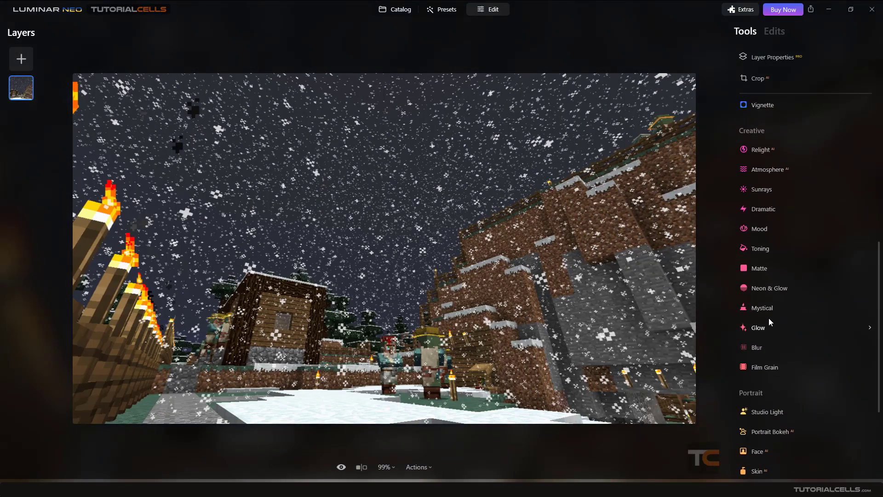
left_click(767, 293)
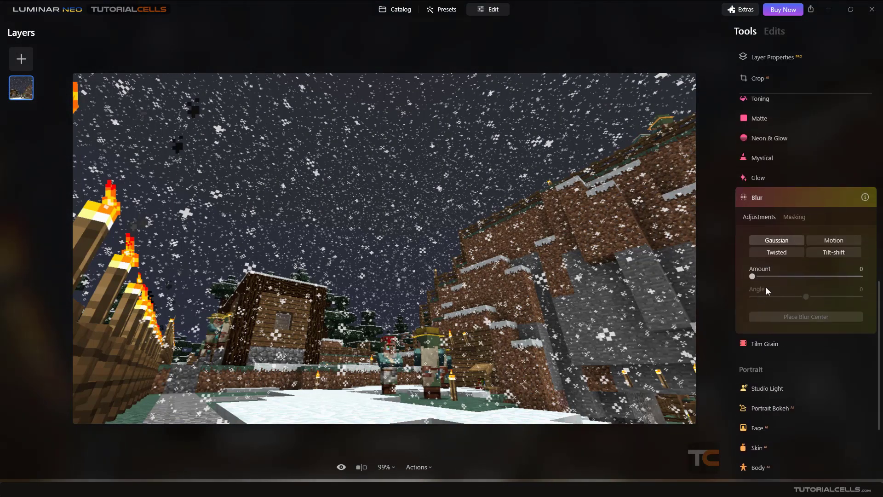
left_click(775, 254)
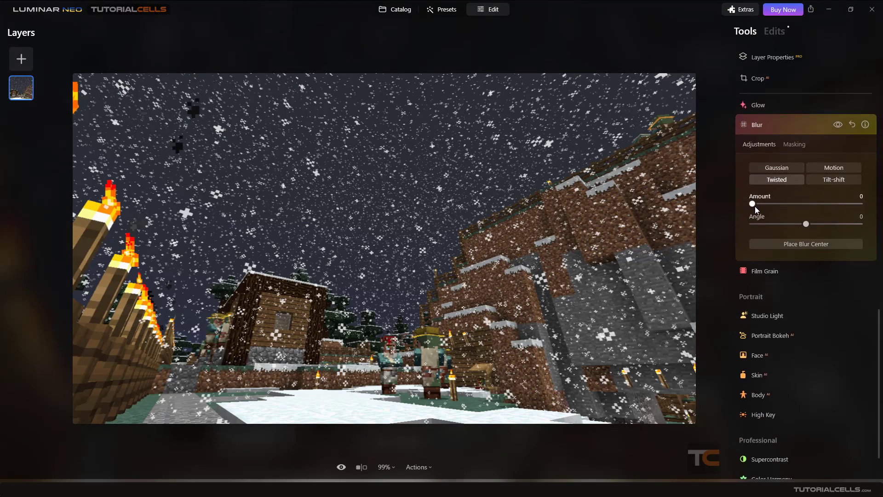
left_click_drag(753, 205, 790, 209)
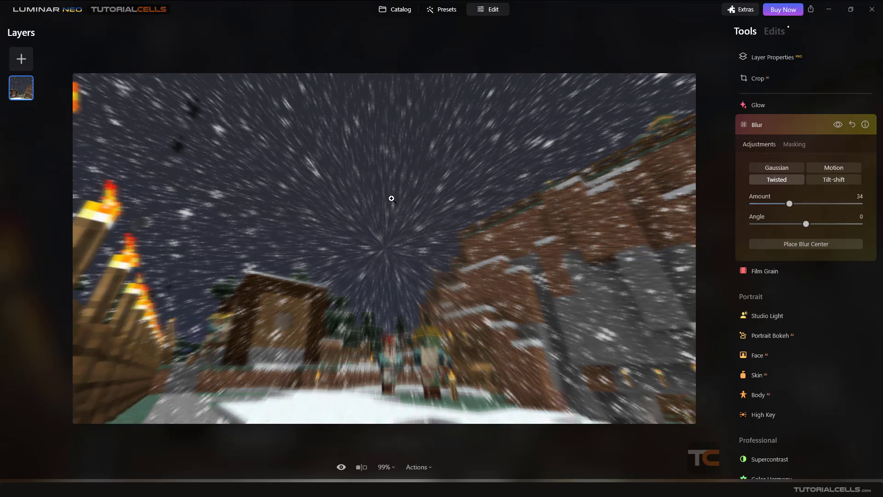
Move the twisted blur's center up into the sky beside the hillside and set its angle to 81
left_click(781, 244)
left_click_drag(394, 252, 442, 178)
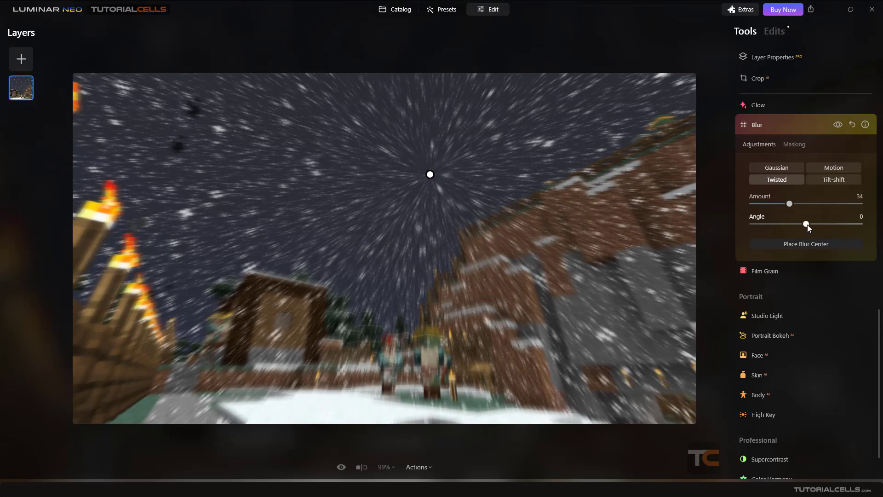
left_click_drag(807, 225, 854, 224)
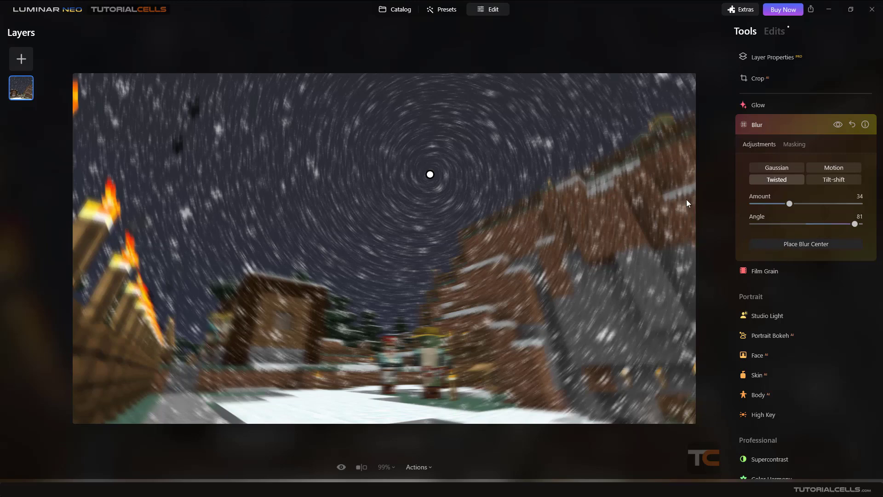
Discard all edits made to the snowy village image
left_click(410, 469)
left_click(430, 427)
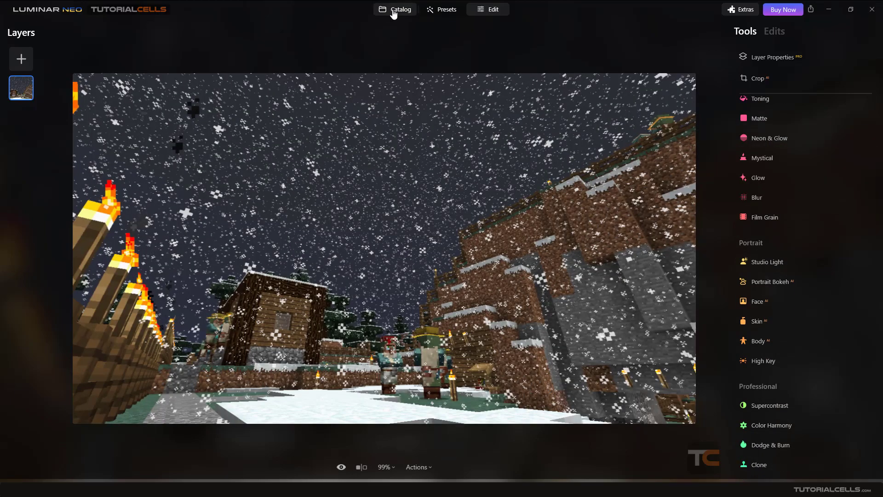
Open the wind turbine photo from the catalog for editing
left_click(393, 10)
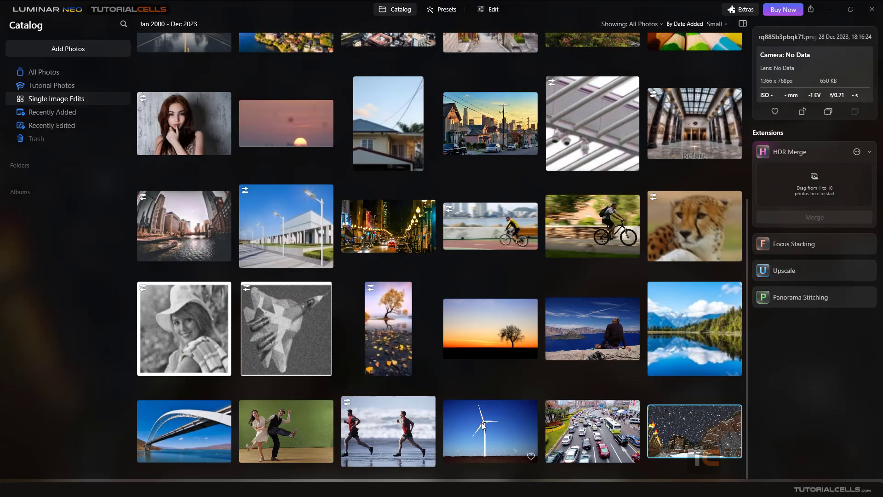
double_click(482, 425)
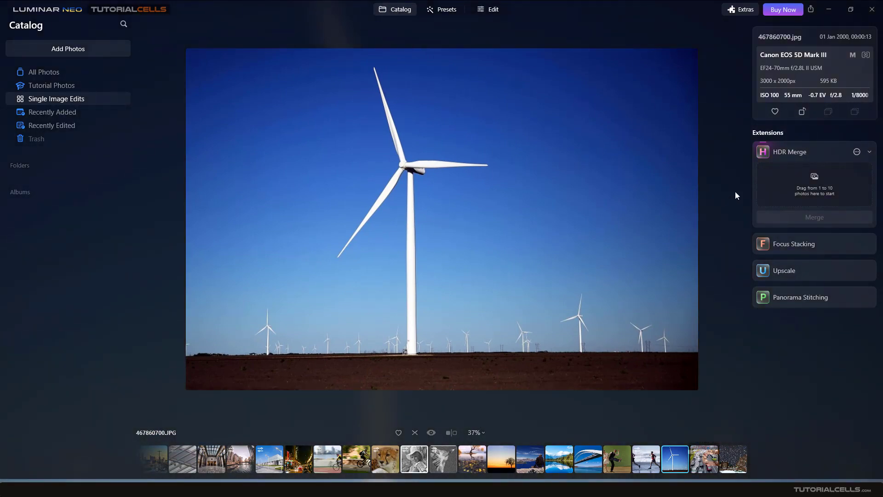
left_click(492, 15)
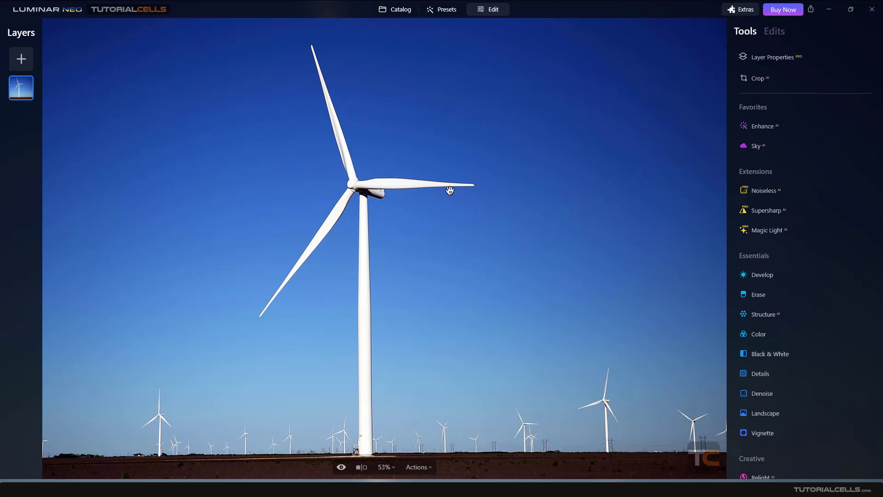
Apply a Twisted blur with an amount of 37 to the wind turbine photo
scroll(761, 315, "down", 3)
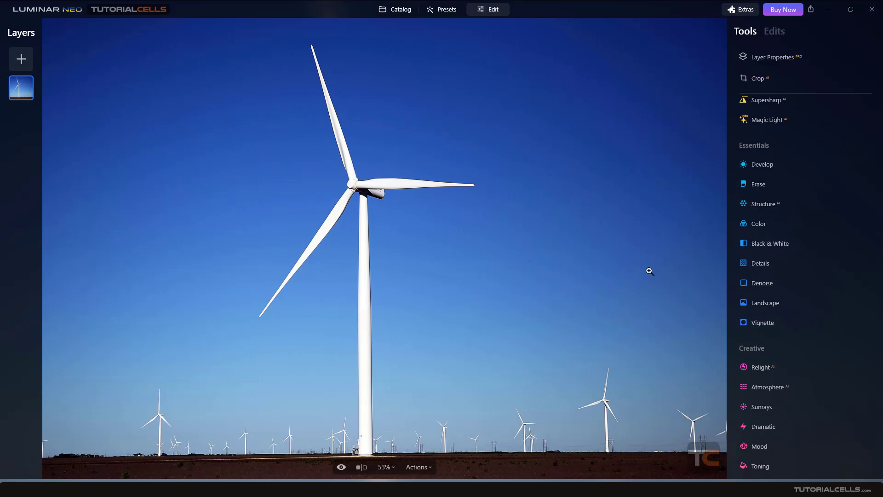
scroll(650, 272, "down", 1)
scroll(332, 185, "up", 1)
left_click_drag(325, 173, 367, 214)
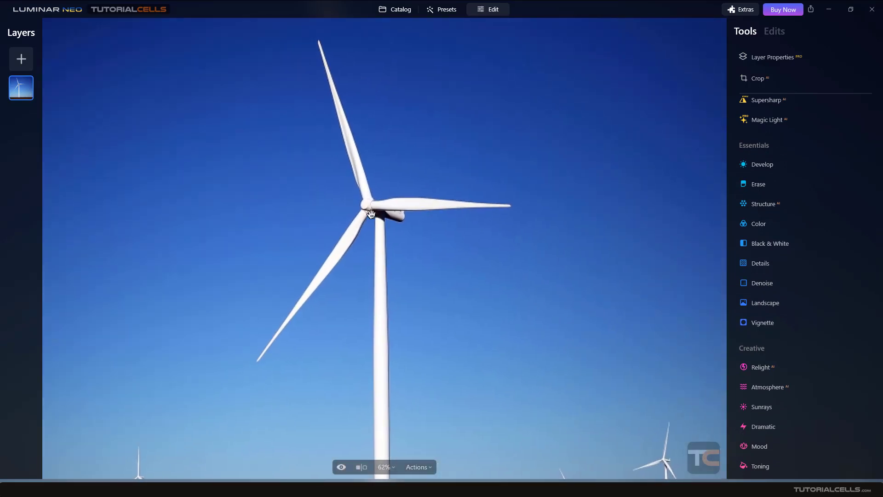
scroll(774, 348, "down", 6)
left_click(760, 288)
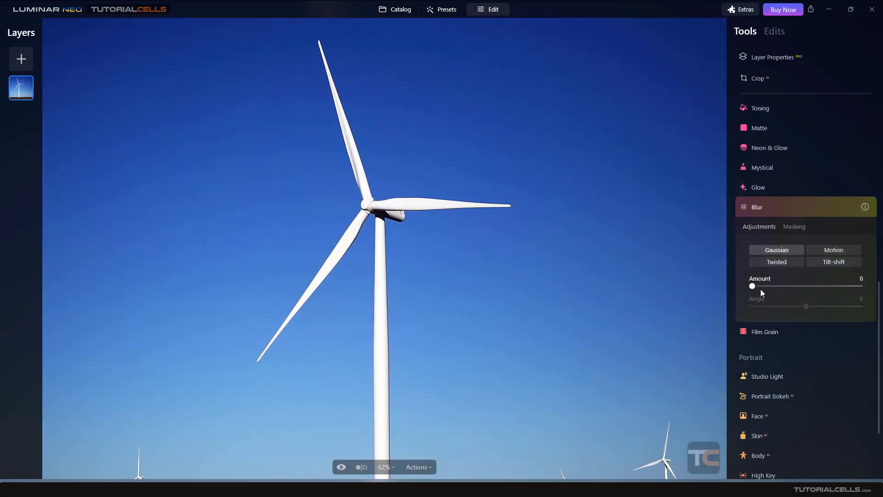
left_click(776, 253)
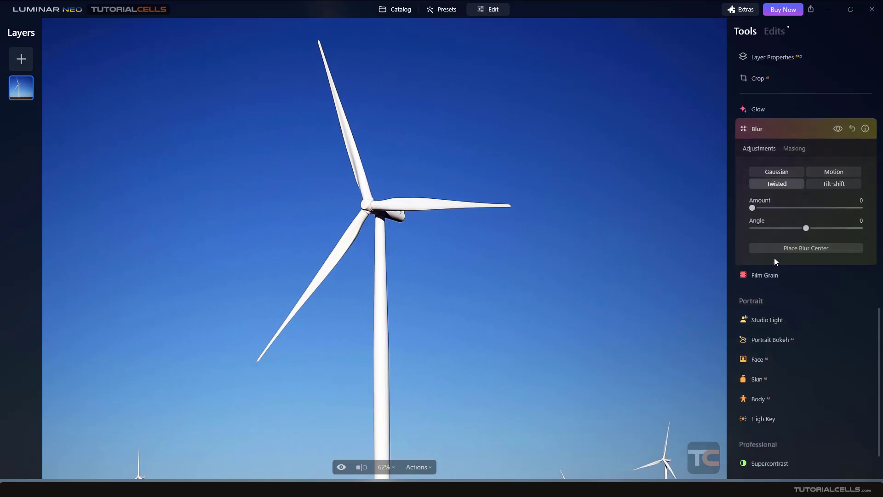
left_click_drag(752, 203, 793, 203)
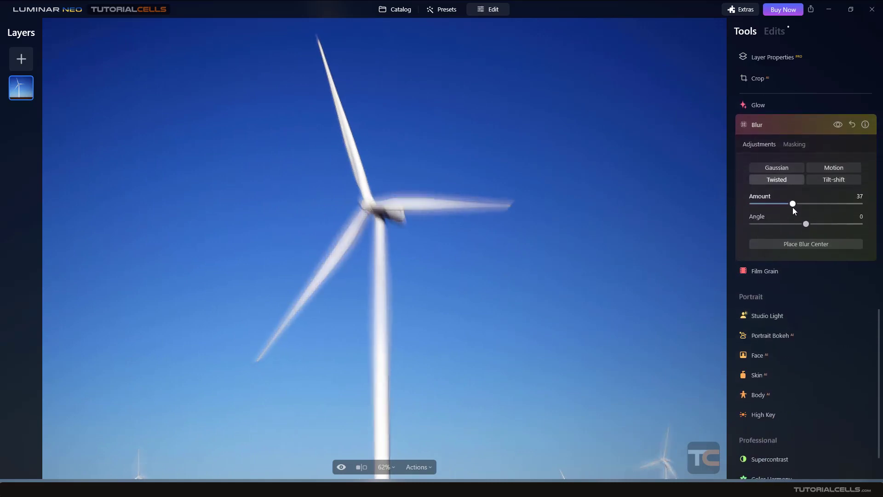
Place the twisted blur's center on the large turbine's hub, and set the amount to 43 and the angle to 90
left_click(806, 244)
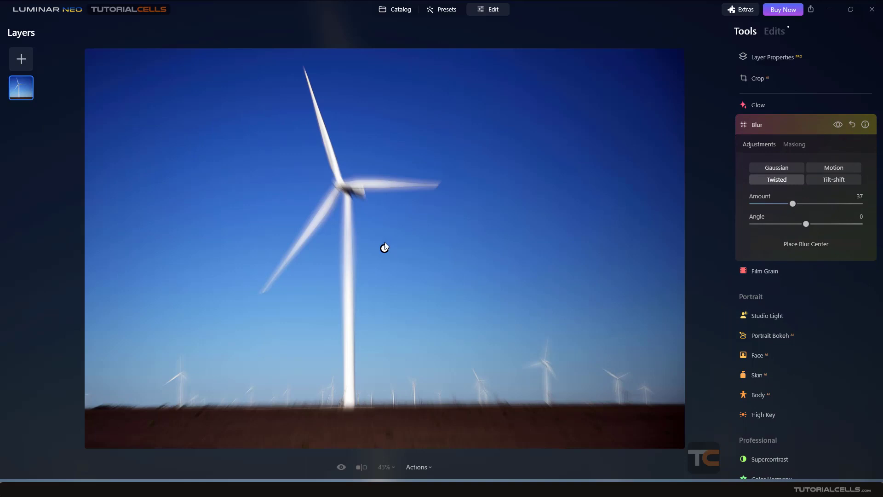
left_click_drag(384, 247, 338, 185)
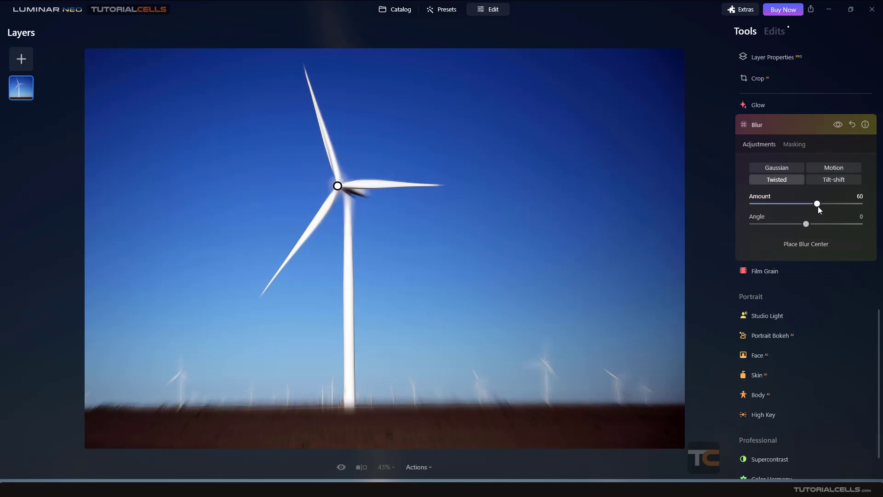
left_click_drag(818, 207, 860, 224)
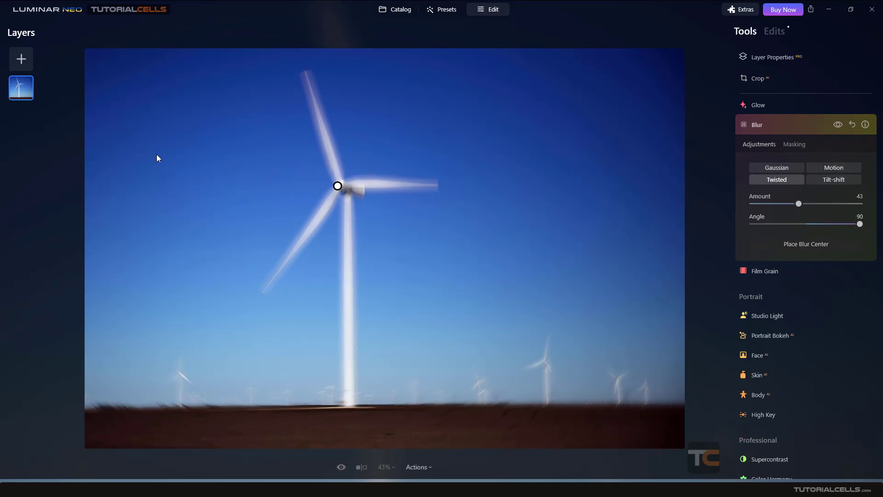
Set the blur's erasing mask brush to size 104 and erase a patch of sky above the horizontal blade
left_click(787, 146)
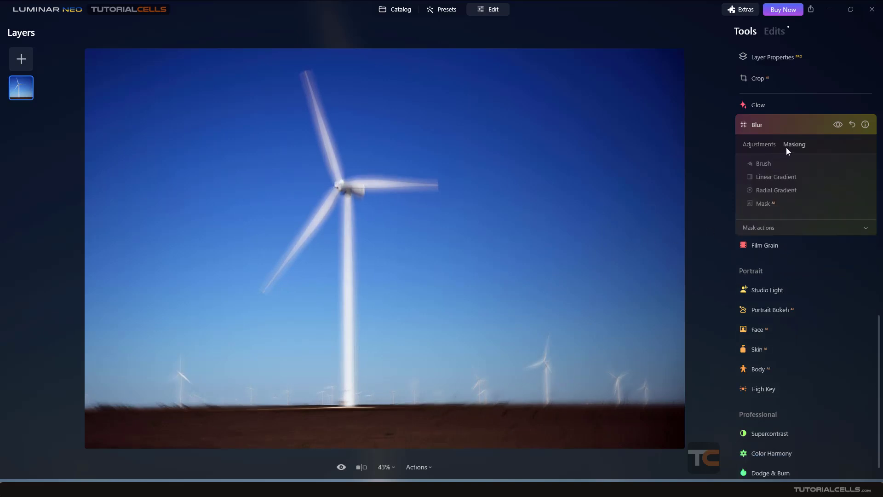
left_click(765, 164)
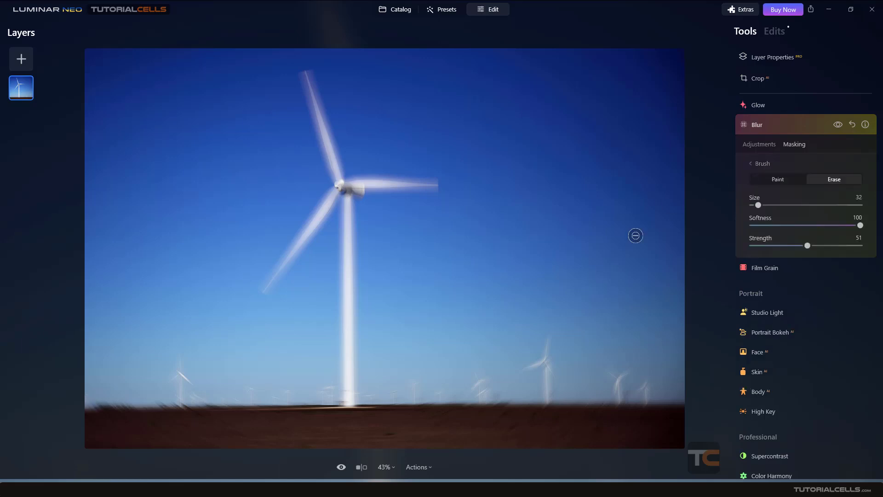
left_click_drag(758, 205, 778, 205)
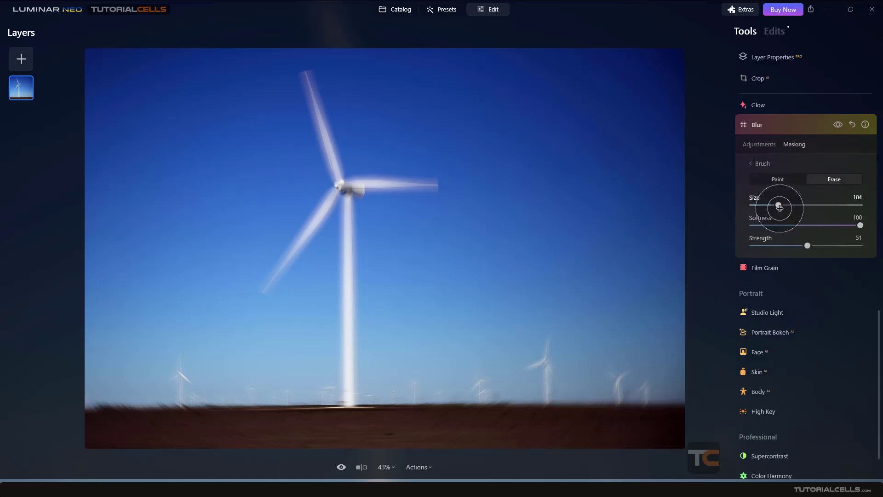
mouse_move(469, 113)
left_mouse_down()
mouse_move(377, 121)
mouse_move(365, 134)
mouse_move(371, 140)
left_mouse_up()
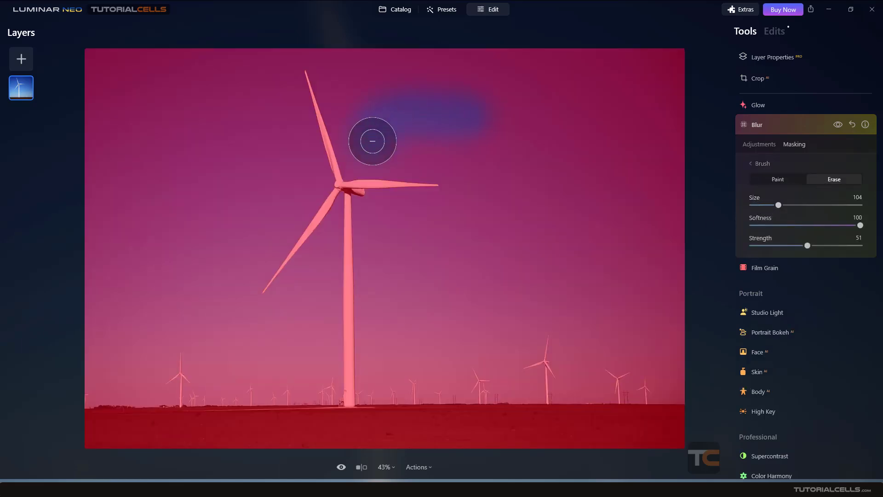
Erase the blur from the tower, background turbines and ground at brush strength 100, enlarging the brush to 178 for the remaining areas
left_click_drag(824, 245, 861, 245)
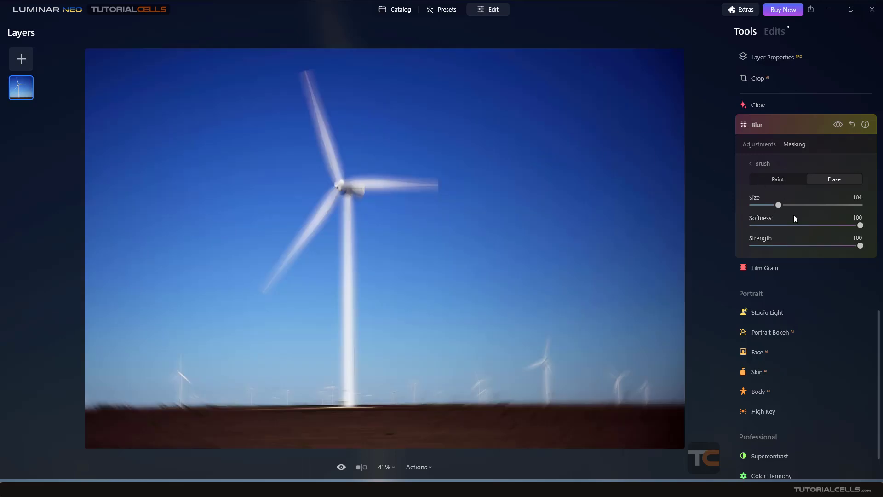
mouse_move(386, 138)
left_mouse_down()
mouse_move(543, 143)
mouse_move(459, 110)
mouse_move(474, 100)
mouse_move(413, 79)
mouse_move(425, 73)
mouse_move(664, 58)
mouse_move(674, 91)
mouse_move(683, 407)
mouse_move(665, 431)
mouse_move(555, 444)
mouse_move(426, 433)
mouse_move(409, 389)
mouse_move(401, 320)
mouse_move(358, 230)
mouse_move(346, 312)
mouse_move(351, 397)
mouse_move(360, 410)
mouse_move(370, 300)
mouse_move(390, 248)
mouse_move(422, 233)
mouse_move(533, 221)
mouse_move(548, 170)
mouse_move(605, 123)
mouse_move(598, 102)
mouse_move(657, 123)
mouse_move(620, 116)
mouse_move(614, 345)
mouse_move(529, 391)
mouse_move(690, 355)
mouse_move(593, 379)
mouse_move(449, 386)
mouse_move(512, 387)
mouse_move(512, 358)
left_mouse_up()
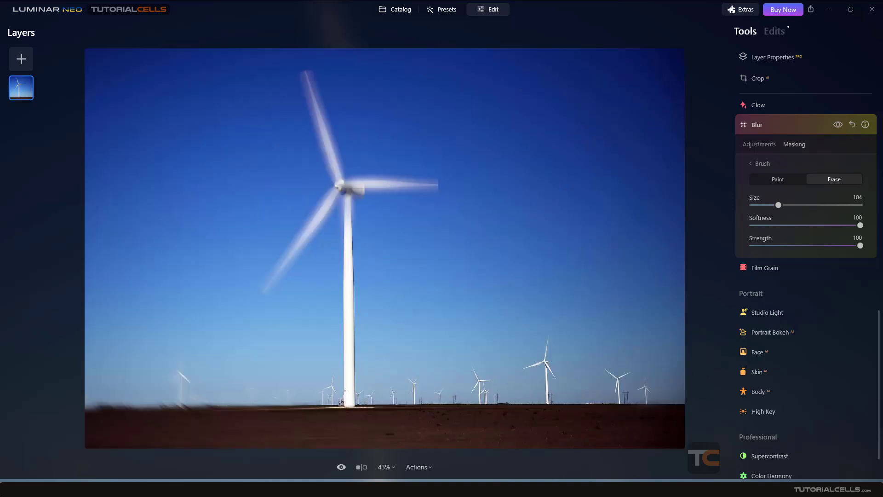
left_click_drag(776, 206, 798, 205)
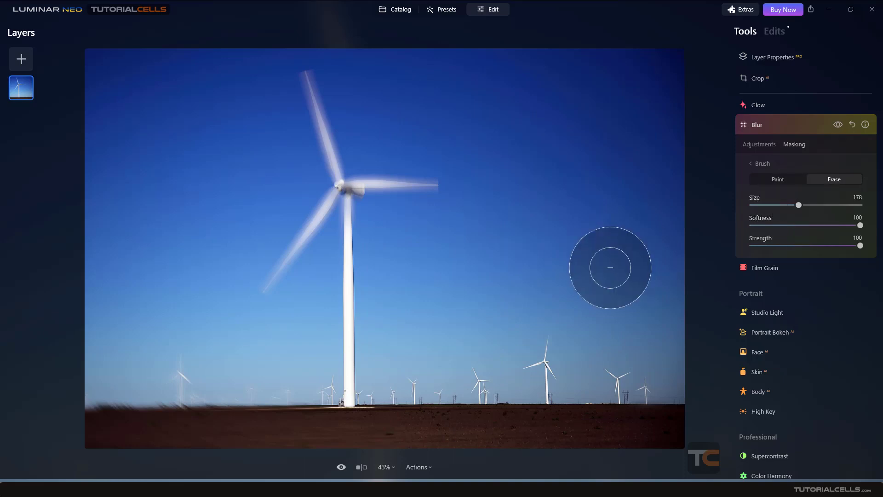
mouse_move(438, 324)
left_mouse_down()
mouse_move(582, 229)
mouse_move(625, 169)
mouse_move(627, 350)
mouse_move(489, 418)
mouse_move(337, 424)
mouse_move(245, 406)
mouse_move(247, 376)
mouse_move(290, 350)
mouse_move(313, 319)
mouse_move(268, 377)
mouse_move(177, 364)
mouse_move(162, 286)
mouse_move(248, 203)
mouse_move(247, 103)
mouse_move(165, 69)
mouse_move(125, 70)
mouse_move(96, 91)
mouse_move(109, 229)
mouse_move(146, 366)
mouse_move(101, 463)
mouse_move(131, 197)
mouse_move(184, 140)
mouse_move(119, 334)
mouse_move(126, 392)
mouse_move(214, 412)
mouse_move(143, 417)
left_mouse_up()
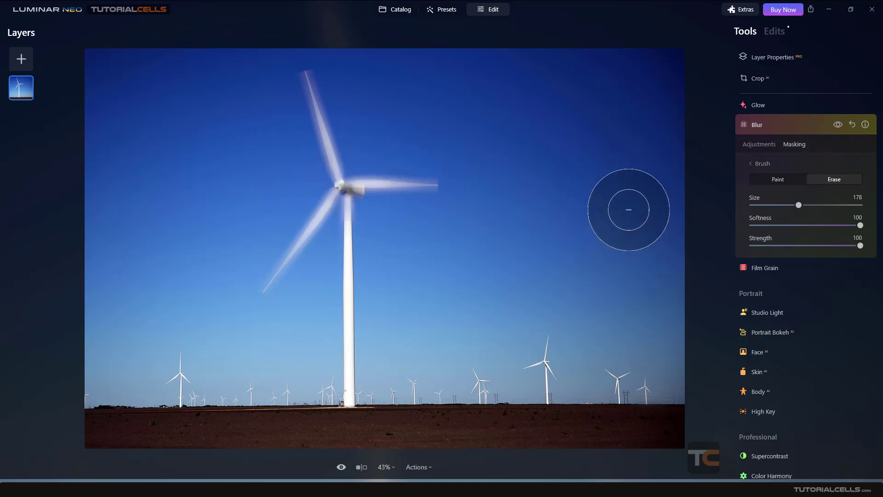
Revert the wind turbine photo to its original state
left_click(418, 466)
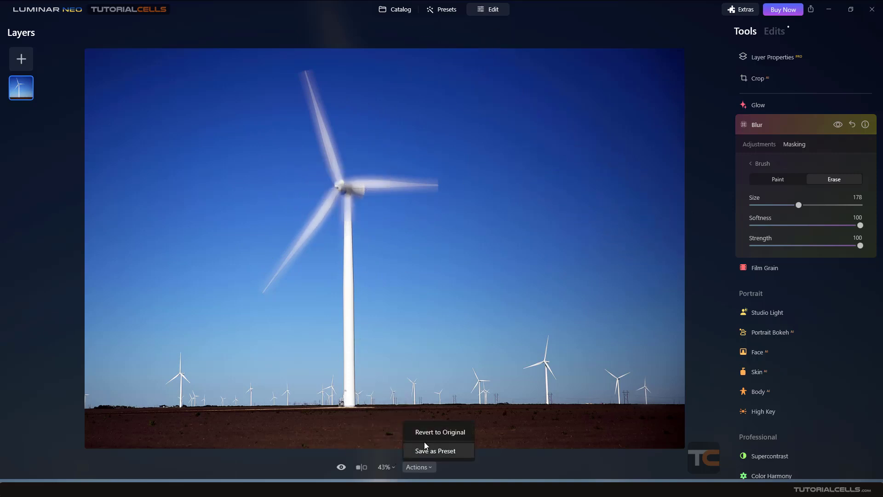
left_click(428, 432)
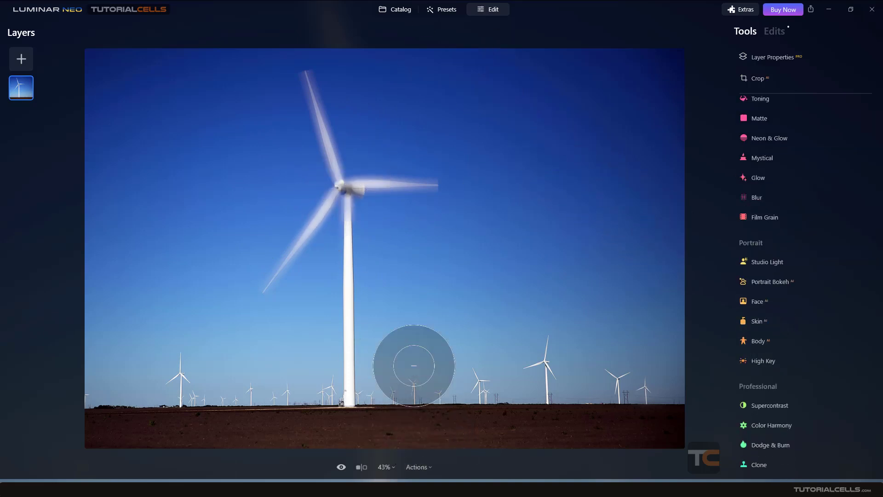
Open the catalog photo of the two beach runners in the editor and look at it up close
left_click(401, 9)
double_click(377, 410)
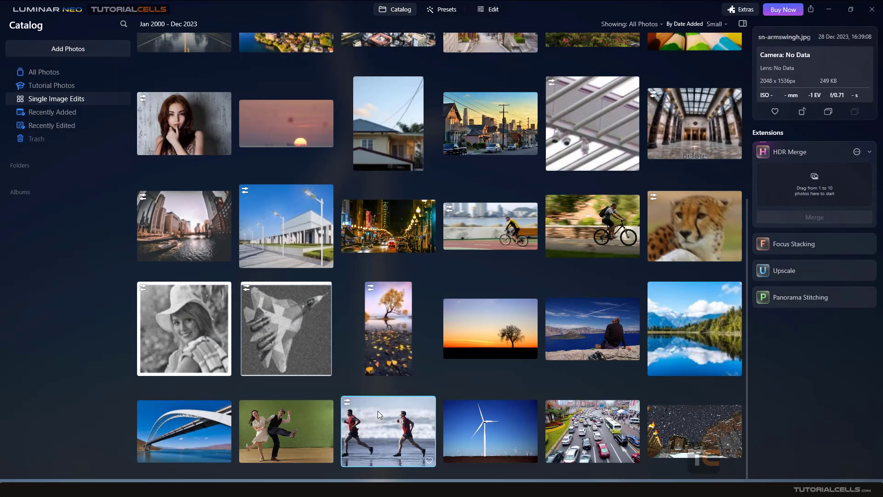
left_click(488, 14)
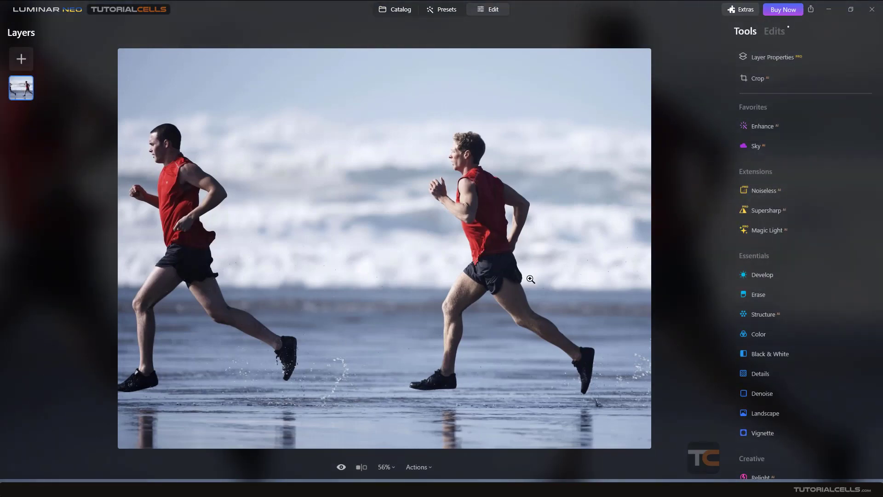
left_click(636, 258)
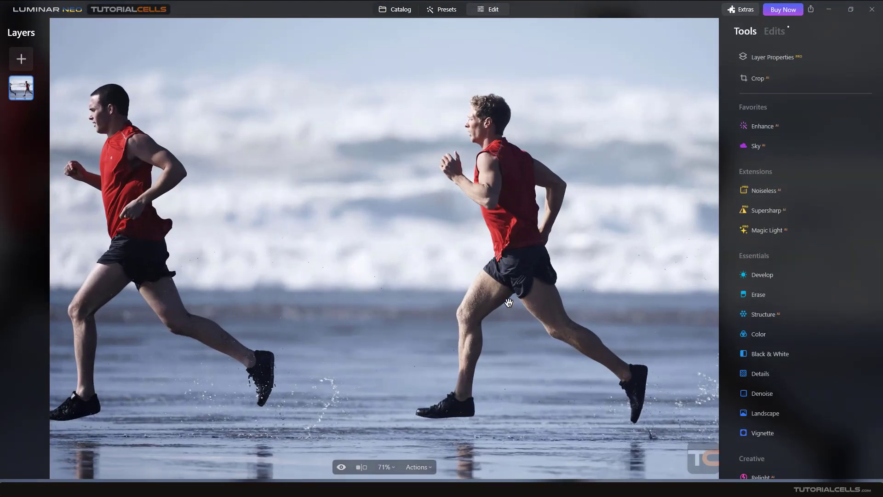
View the catalog photo of the cyclist with a backpack enlarged as a motion blur example
left_click(403, 12)
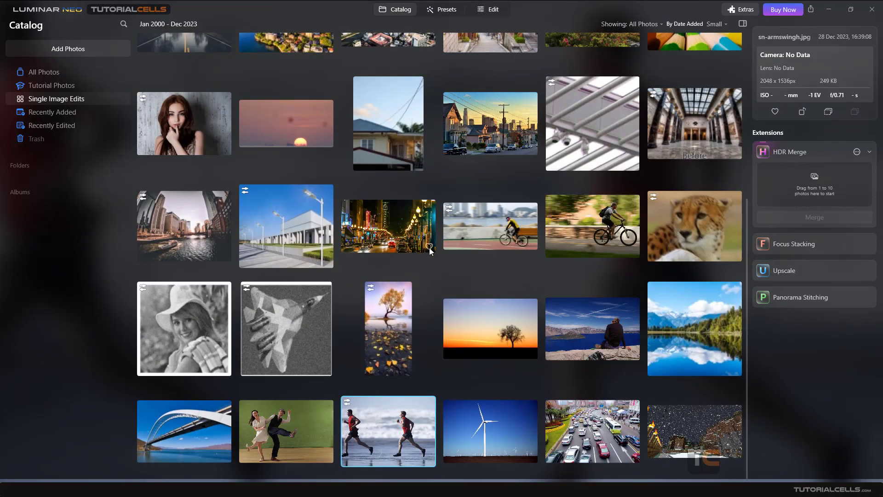
left_click(586, 237)
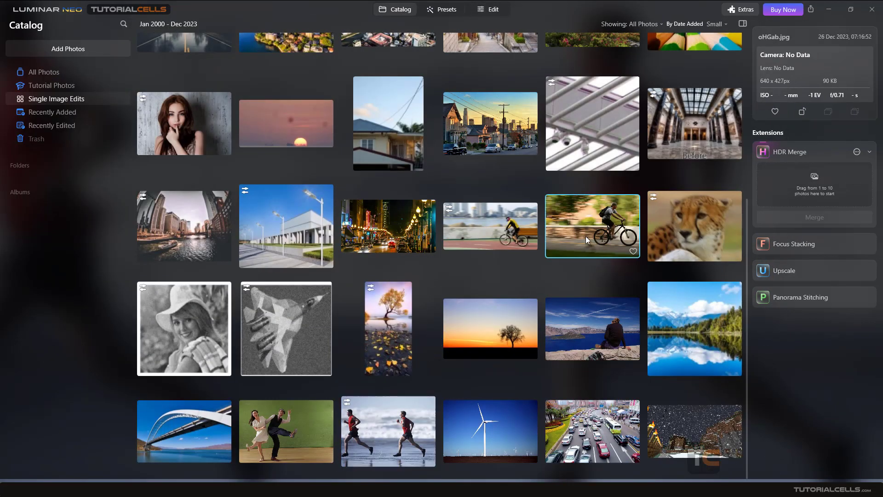
double_click(586, 236)
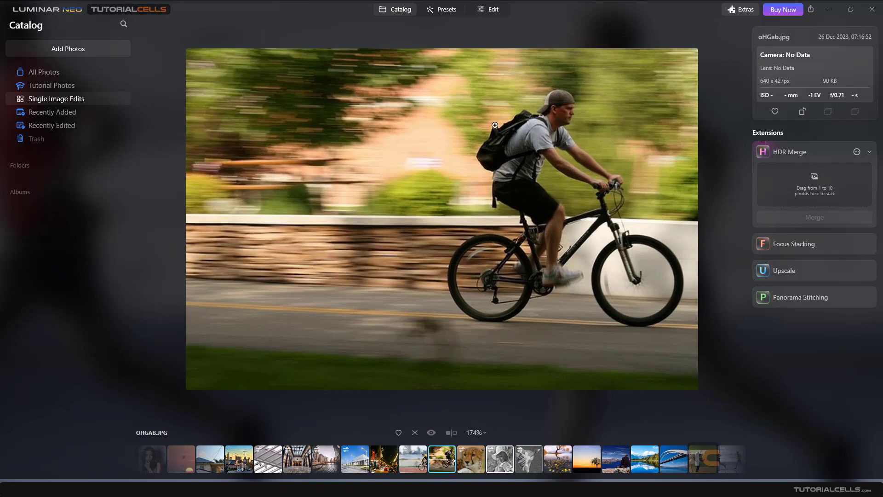
left_click(403, 10)
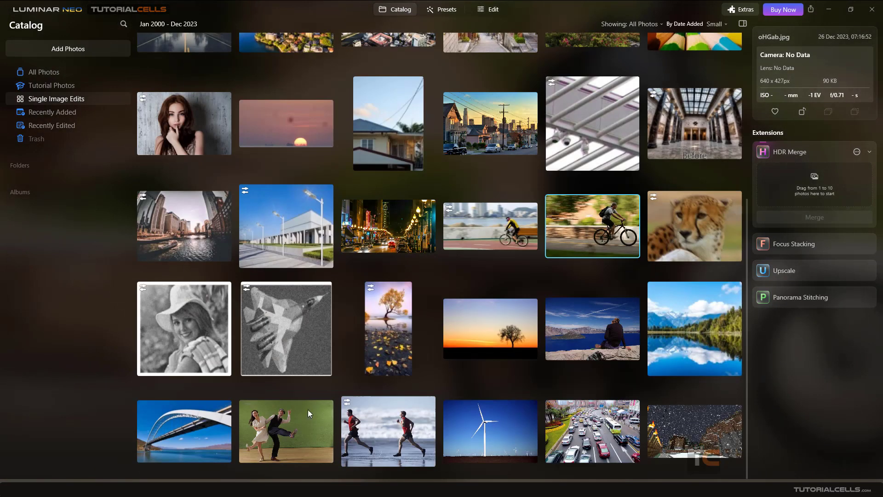
Reopen the beach runners photo for editing and bring up its Blur adjustments
double_click(365, 421)
left_click(489, 16)
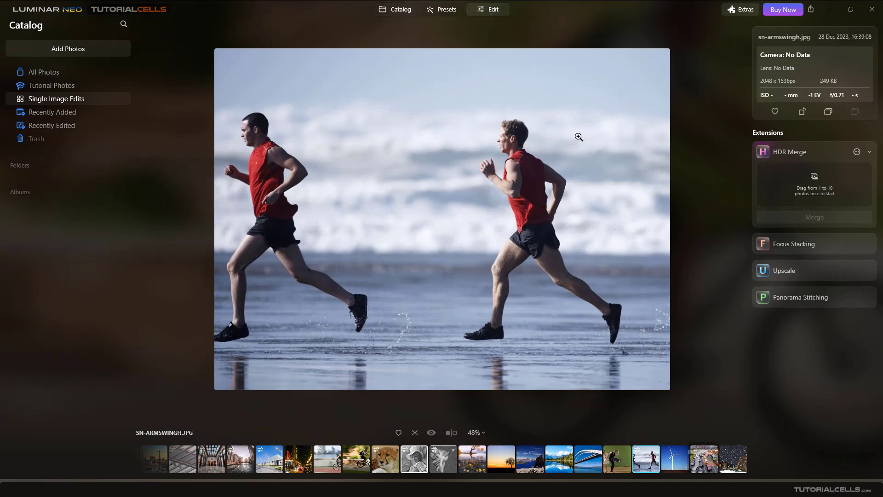
scroll(756, 291, "down", 3)
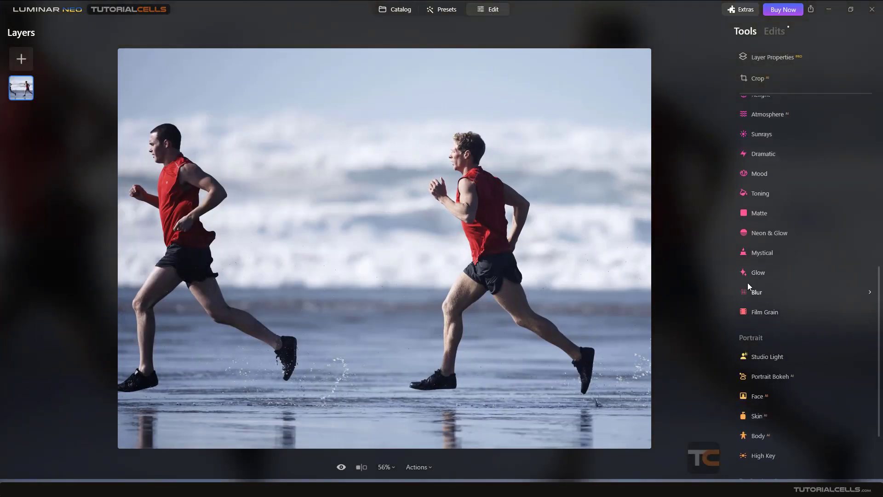
left_click(755, 290)
Apply a Tilt-shift blur with an amount of 42 to the beach runners photo
left_click(820, 251)
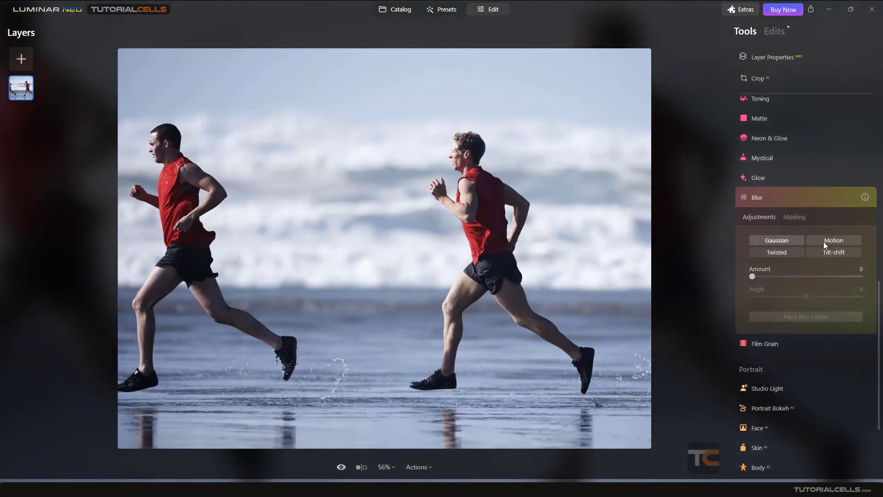
left_click_drag(758, 203, 780, 205)
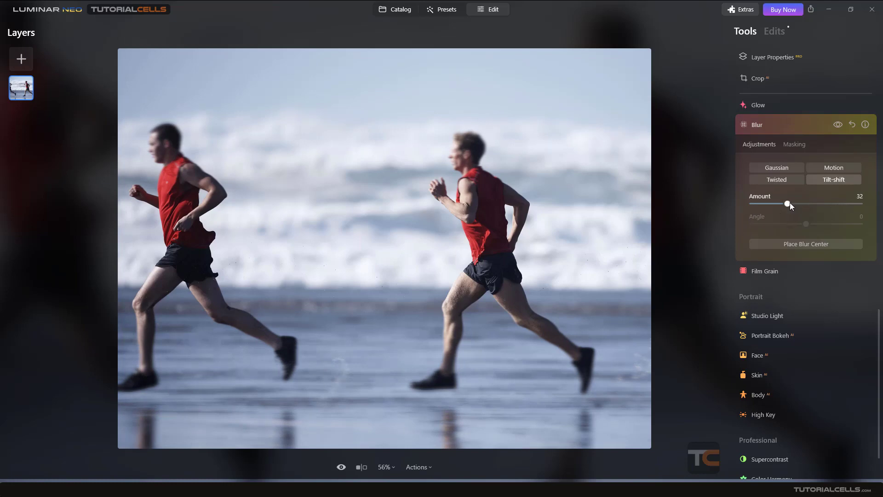
left_click_drag(790, 205, 798, 203)
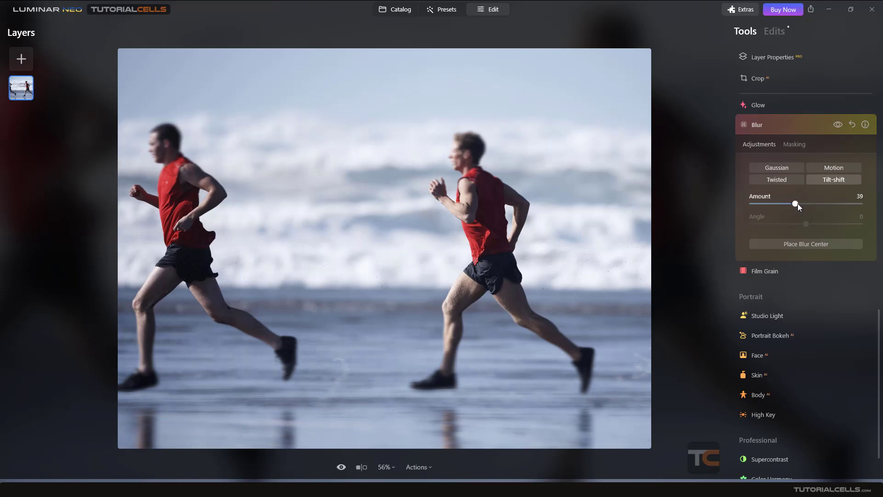
Rotate the tilt-shift focus band to nearly vertical around the image center and set the blur amount to 48
left_click(786, 245)
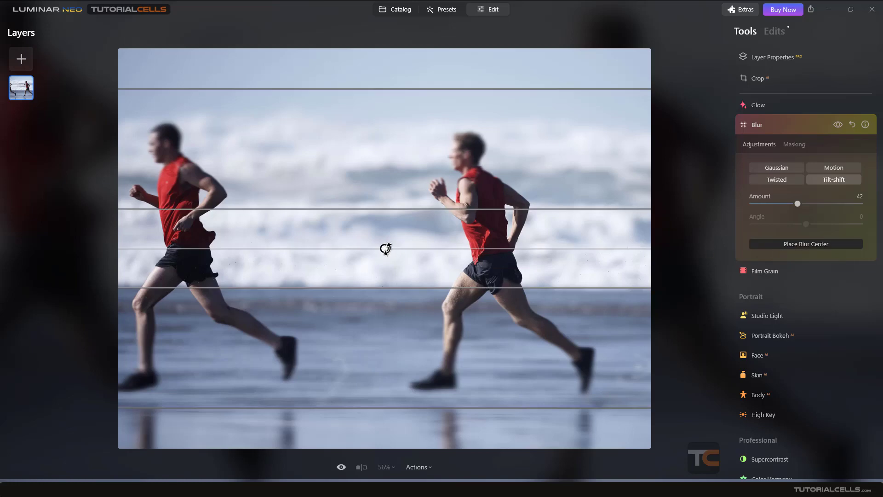
left_click_drag(384, 249, 384, 248)
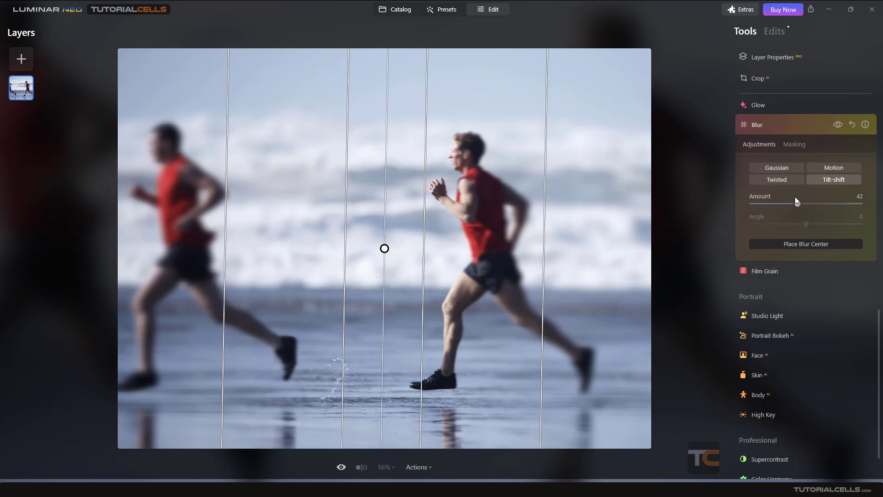
left_click_drag(812, 206, 803, 204)
Switch the beach runners photo to Motion blur with an amount of 31, keeping the angle at 0
left_click(821, 167)
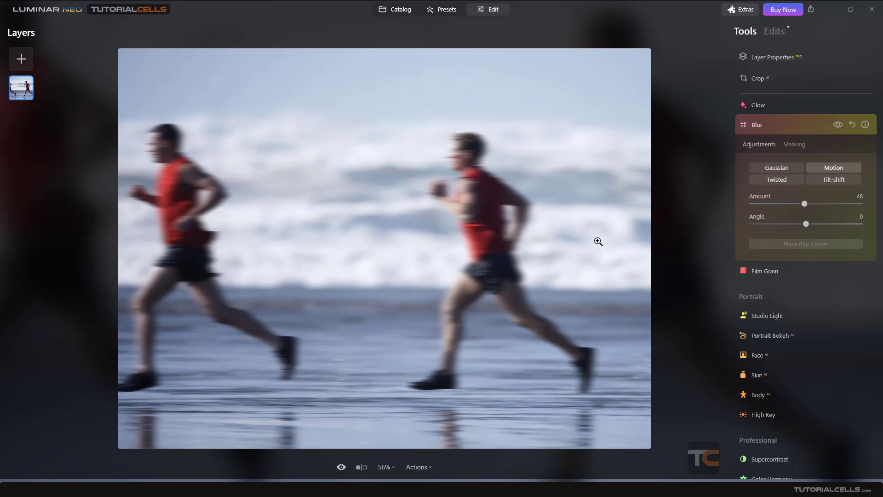
left_click_drag(804, 204, 778, 206)
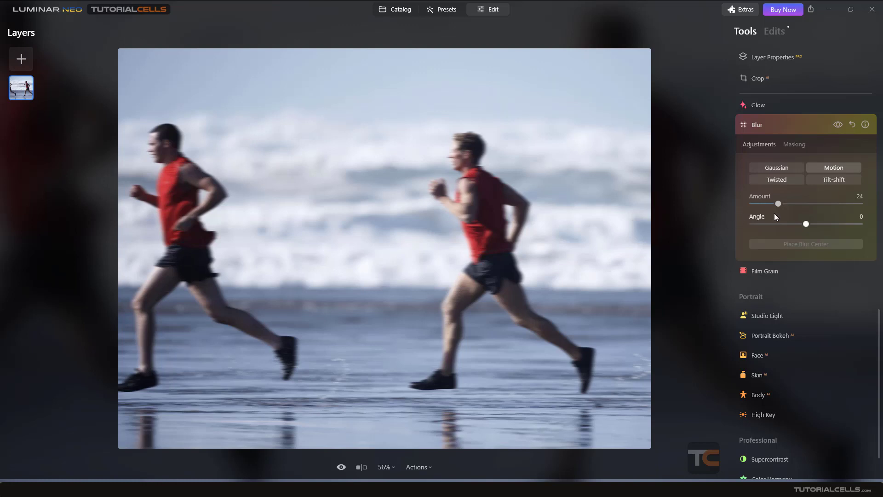
mouse_move(781, 203)
left_mouse_down()
mouse_move(799, 205)
mouse_move(786, 206)
left_mouse_up()
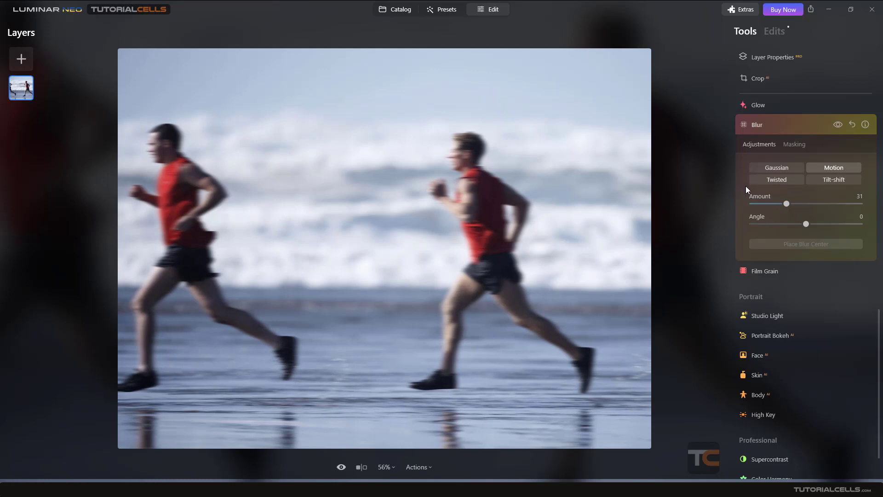
Restrict the motion blur on the beach runners photo with an AI mask for Human
left_click(785, 145)
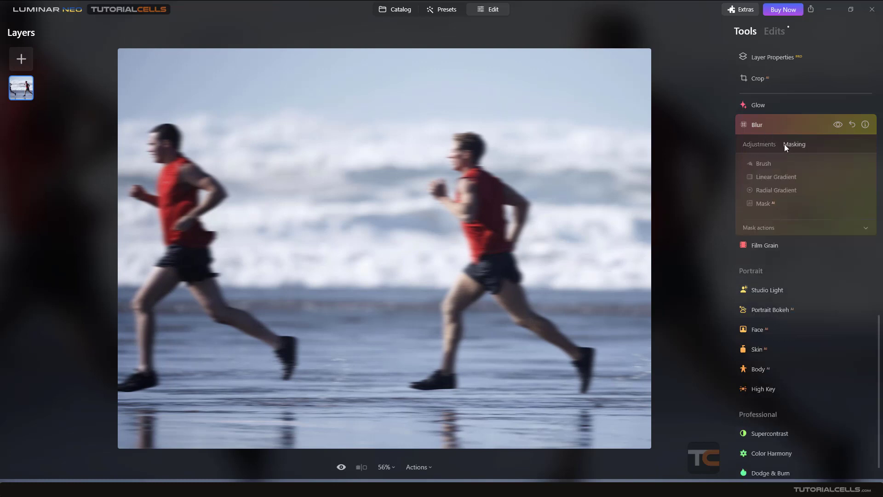
left_click(766, 203)
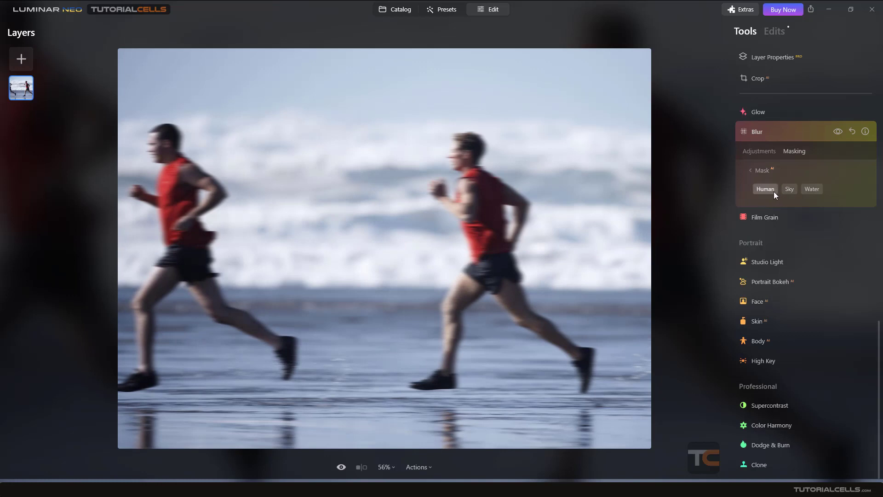
left_click(765, 189)
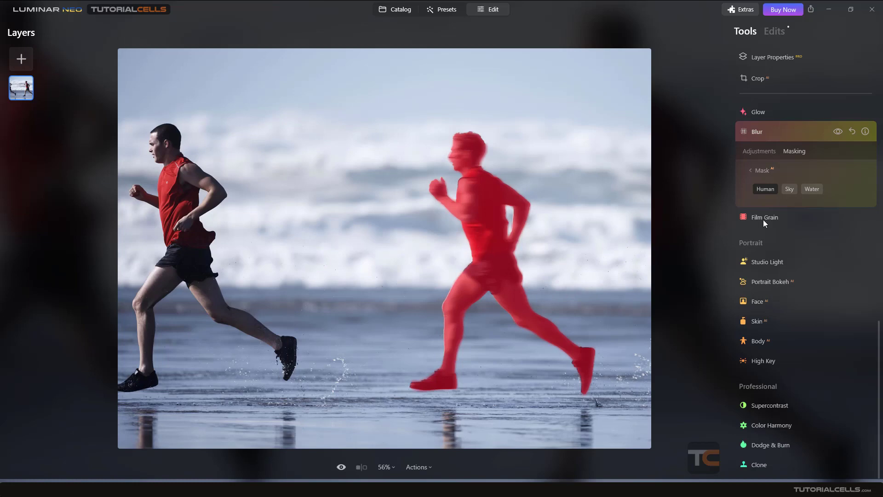
Paint the motion blur mask over the left runner's body, legs and shoes with a brush of size 77
left_click(762, 170)
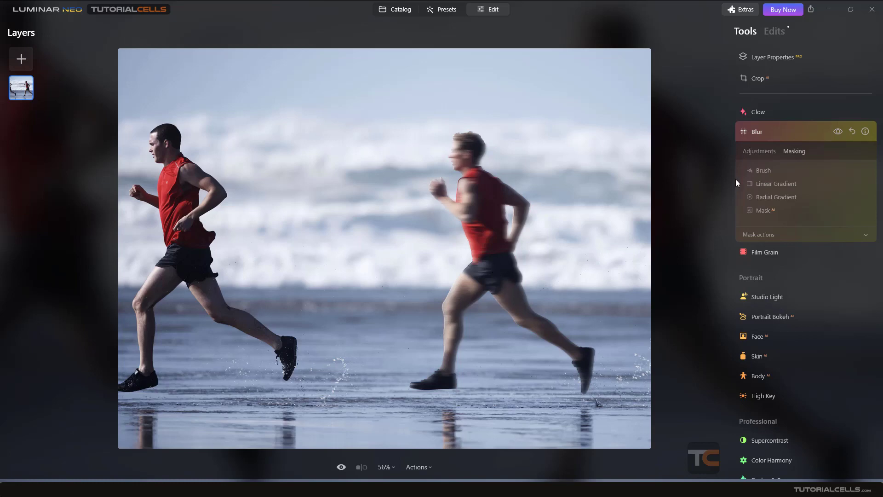
left_click(762, 170)
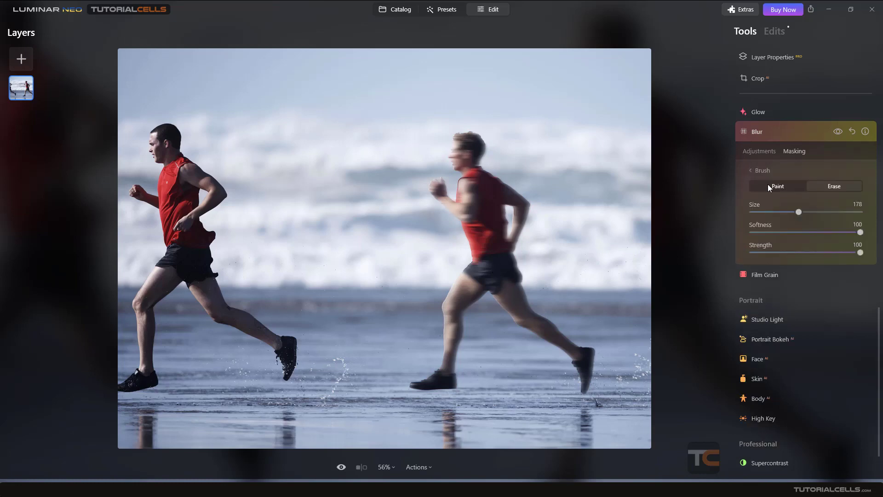
left_click(769, 186)
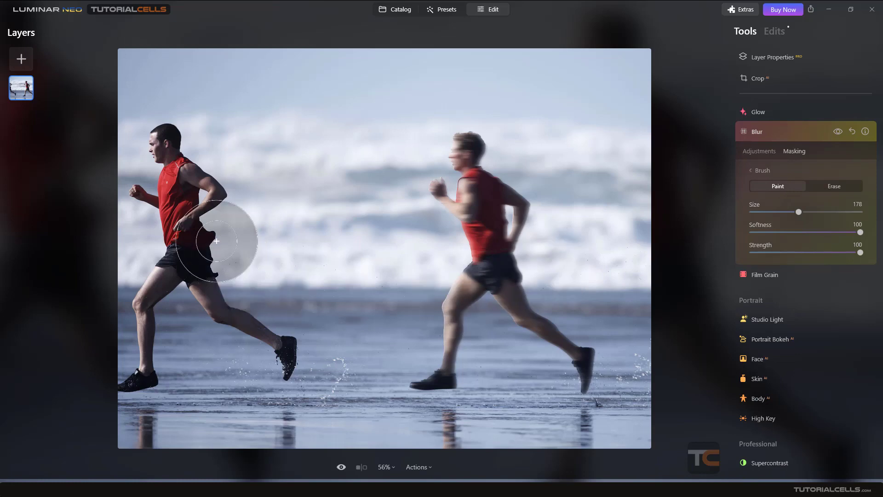
left_click_drag(796, 212, 770, 211)
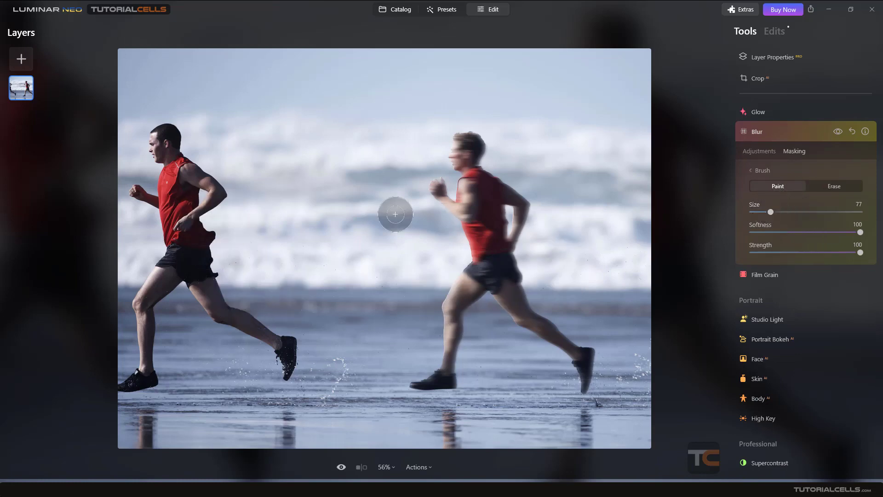
mouse_move(178, 168)
left_mouse_down()
mouse_move(165, 142)
mouse_move(174, 172)
mouse_move(196, 185)
mouse_move(199, 200)
mouse_move(173, 205)
mouse_move(147, 195)
mouse_move(177, 216)
mouse_move(200, 286)
mouse_move(215, 308)
mouse_move(290, 357)
mouse_move(271, 329)
mouse_move(193, 272)
mouse_move(172, 267)
mouse_move(149, 298)
mouse_move(145, 363)
mouse_move(127, 383)
mouse_move(138, 379)
mouse_move(141, 308)
mouse_move(152, 271)
left_mouse_up()
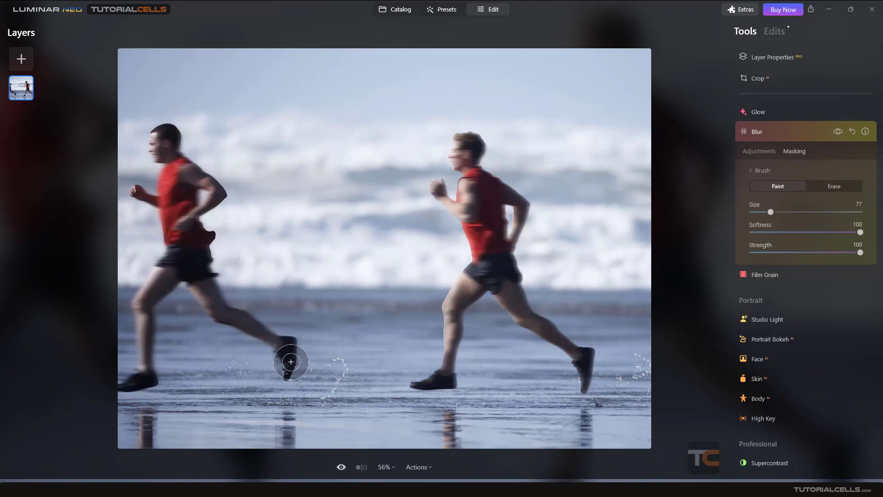
left_click_drag(288, 360, 288, 339)
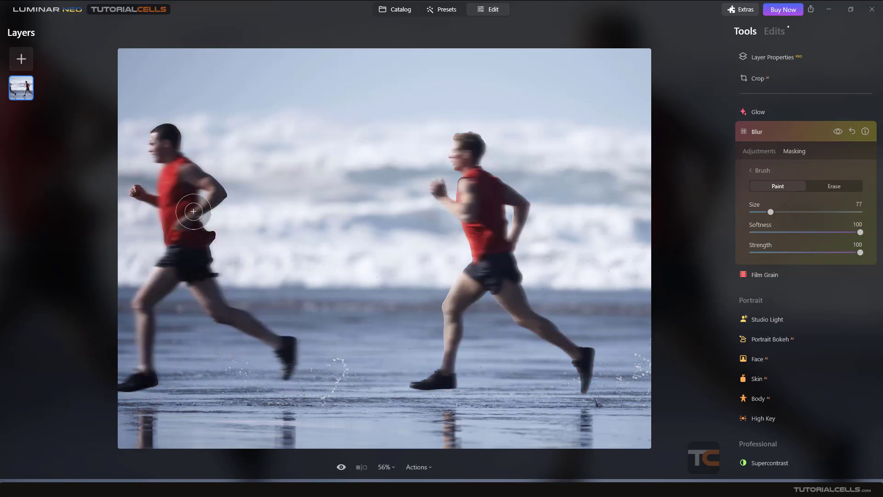
mouse_move(191, 207)
left_mouse_down()
mouse_move(146, 191)
mouse_move(154, 184)
left_mouse_up()
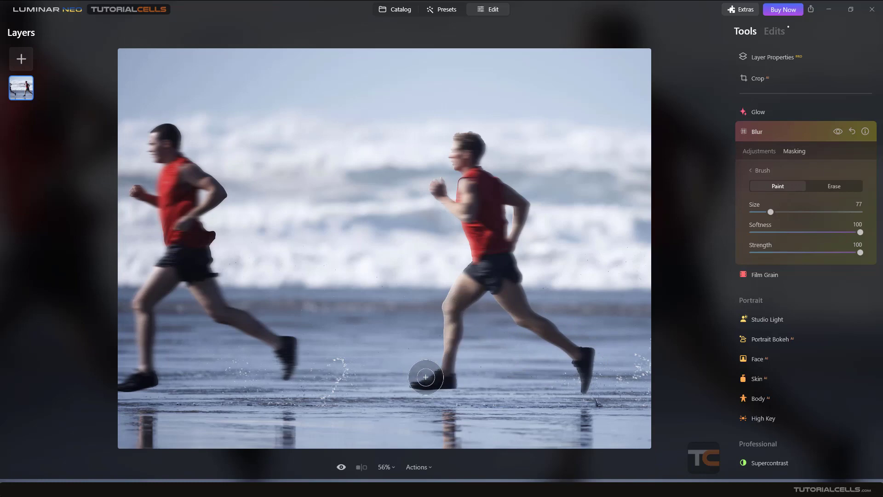
Paint over the right runner's legs and shoes to complete the motion blur mask there
mouse_move(424, 374)
left_mouse_down()
mouse_move(450, 310)
mouse_move(469, 280)
mouse_move(477, 235)
mouse_move(443, 192)
mouse_move(459, 200)
mouse_move(460, 142)
mouse_move(519, 213)
mouse_move(510, 246)
mouse_move(529, 312)
mouse_move(585, 352)
mouse_move(588, 388)
left_mouse_up()
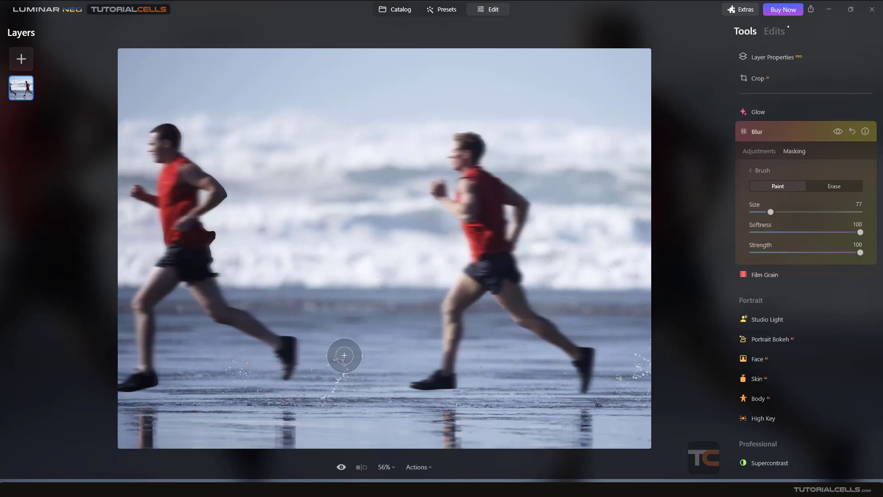
left_click_drag(504, 309, 529, 331)
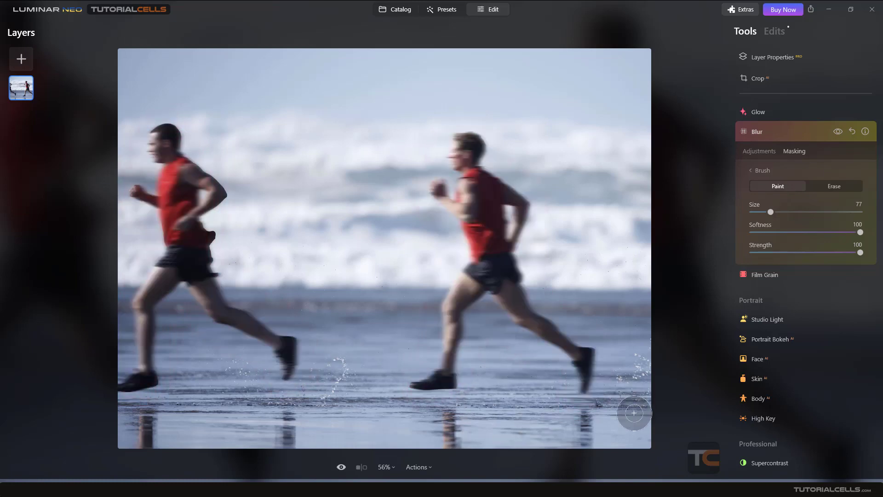
left_click_drag(452, 379, 428, 390)
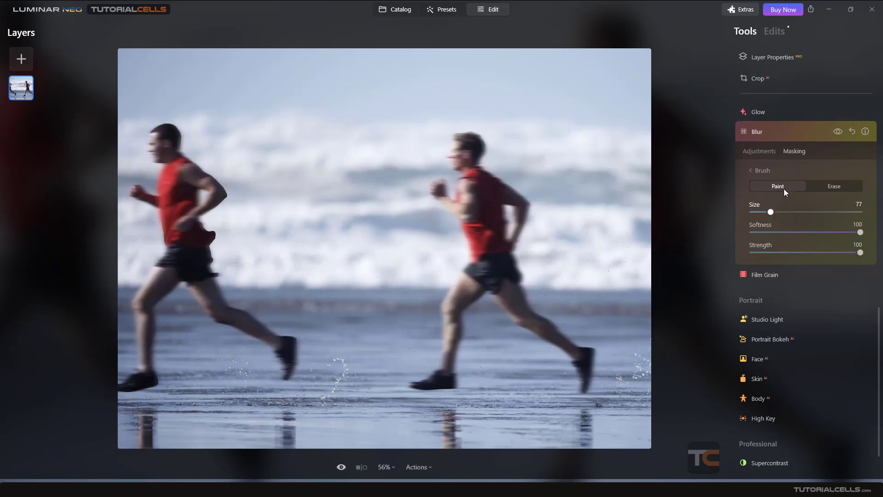
Leave the masking brush and lower the runners' motion blur amount to 16
left_click(758, 171)
left_click(759, 152)
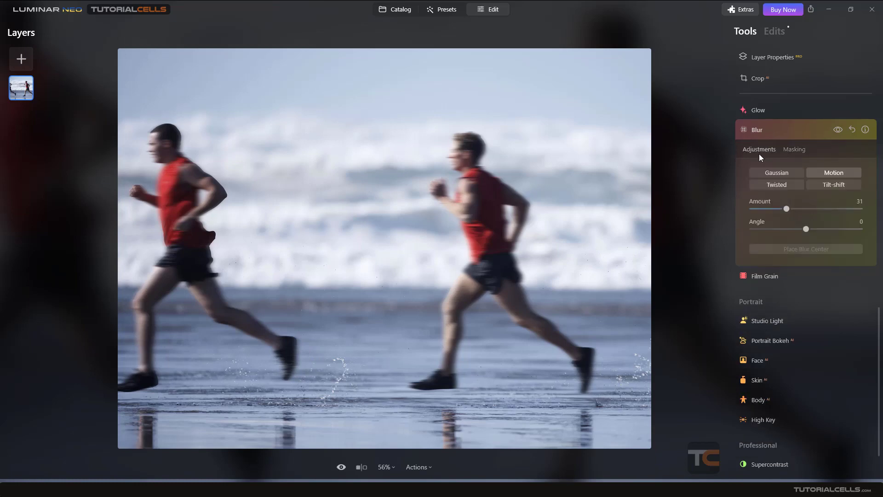
left_click_drag(786, 204, 769, 205)
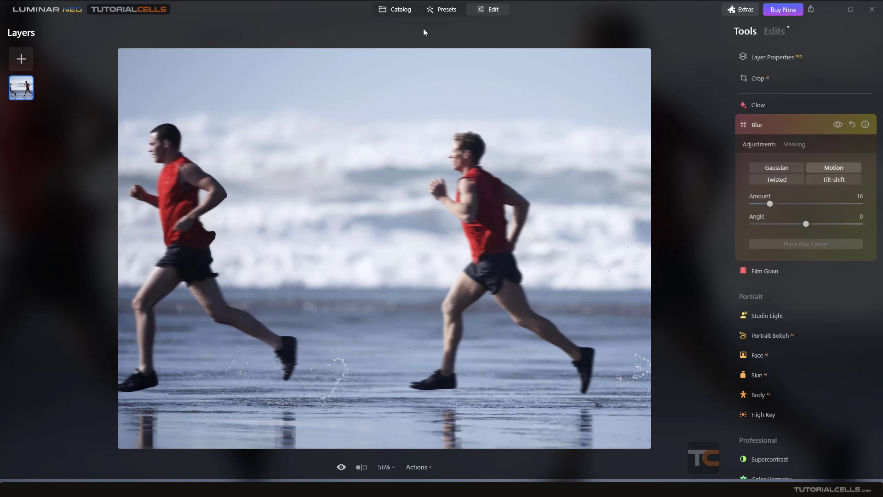
Open the busy city traffic photo from the catalog for editing and bring up its Blur adjustments
left_click(402, 14)
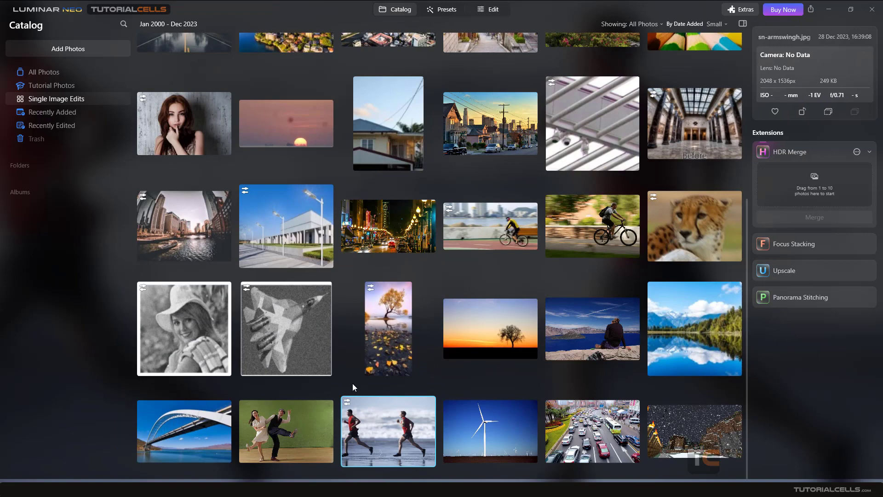
double_click(569, 432)
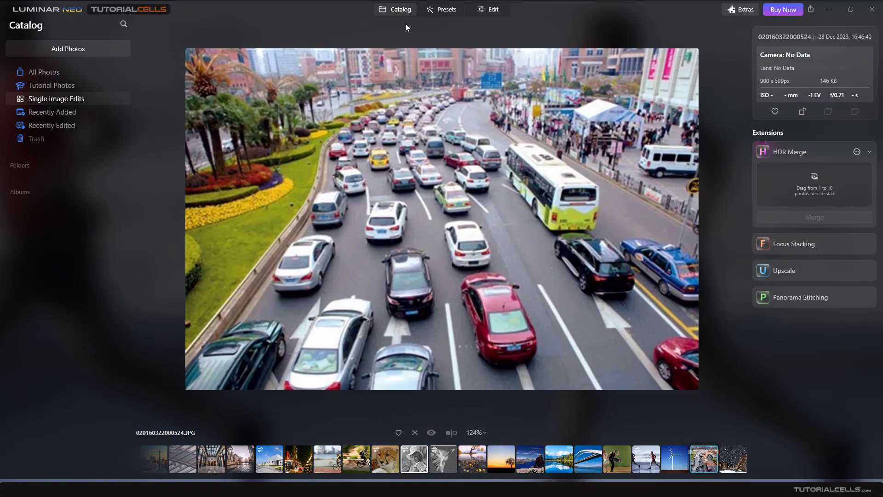
left_click(480, 11)
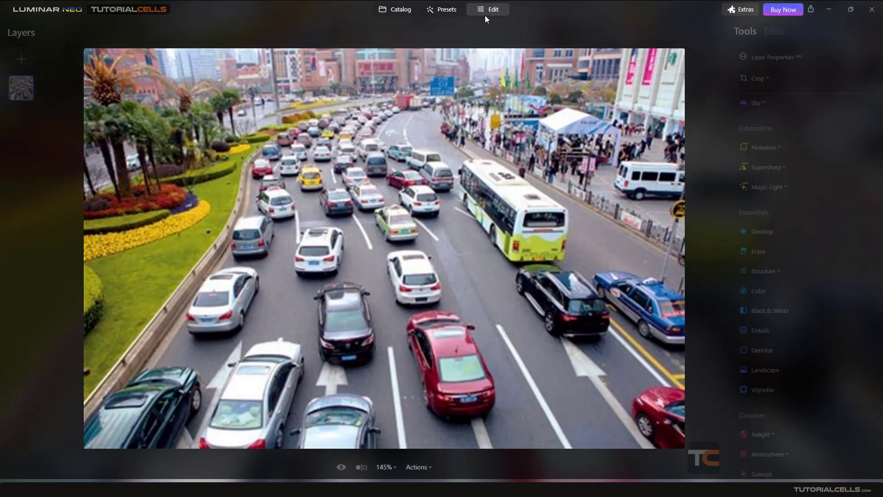
scroll(730, 237, "down", 10)
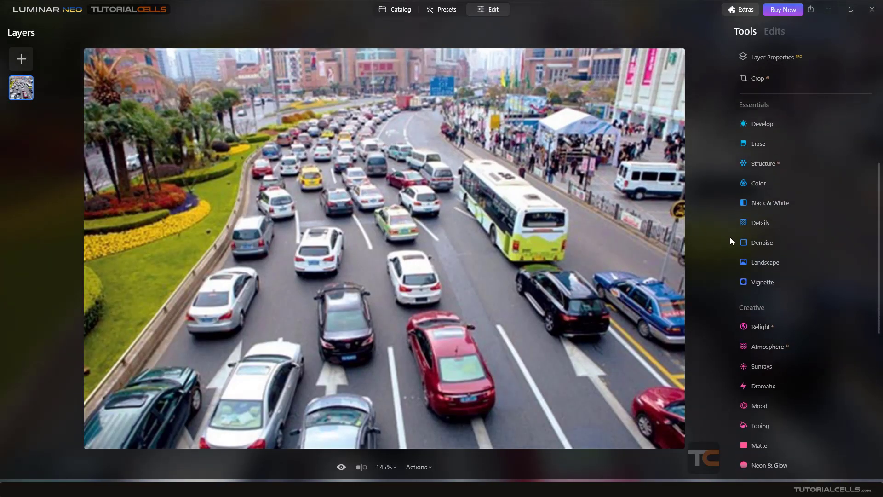
left_click(754, 287)
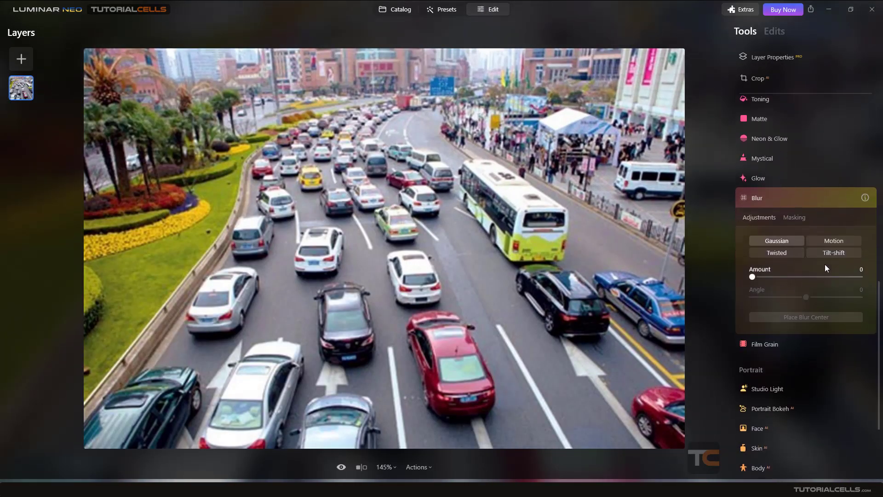
Apply a Tilt-shift blur with an amount of 28 to the traffic photo and display its blur center guides
left_click(830, 261)
scroll(828, 256, "down", 3)
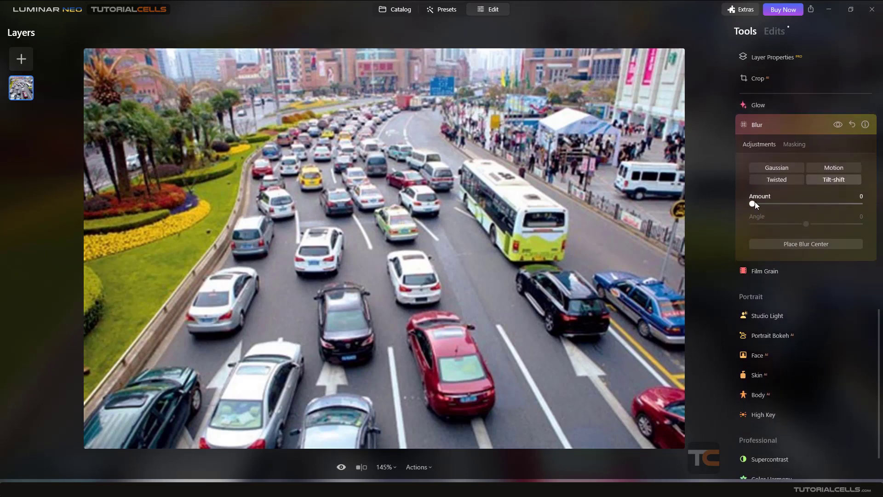
left_click_drag(755, 202, 781, 204)
left_click(775, 243)
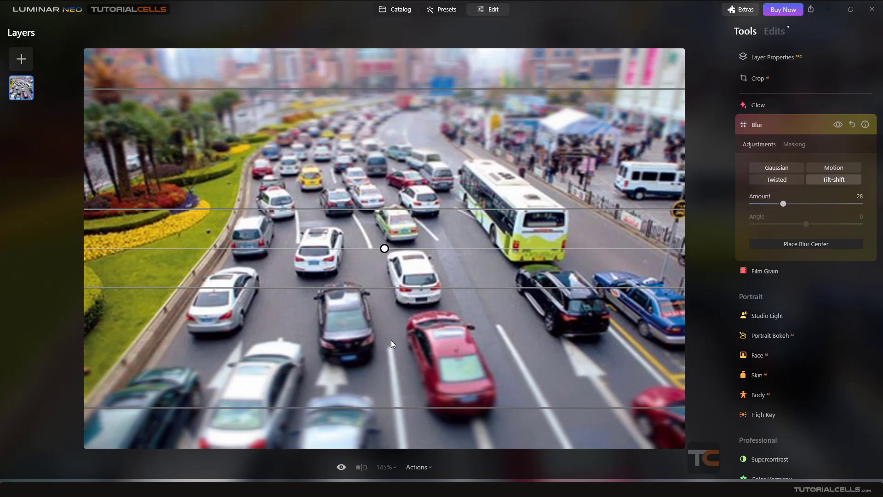
Slightly widen the sharp inner band around the traffic photo's center and pull the outer transition lines closer to it
left_click_drag(386, 248, 387, 248)
left_click_drag(389, 209, 358, 175)
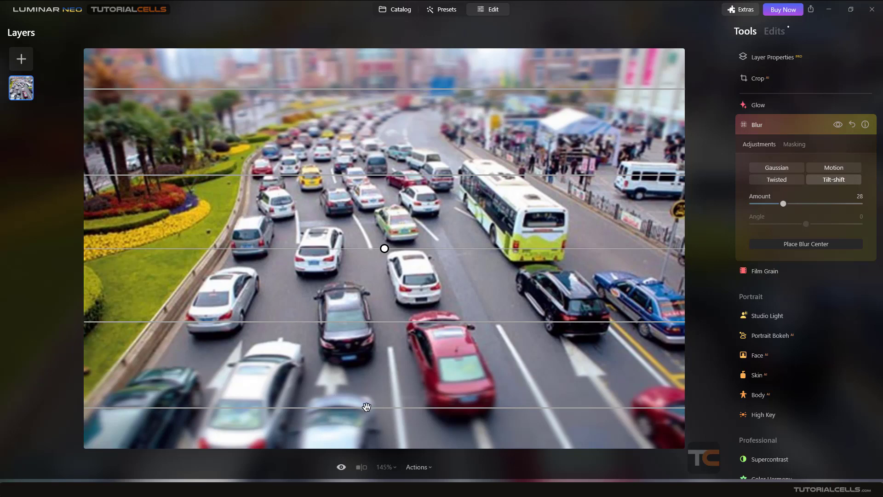
left_click_drag(366, 407, 381, 359)
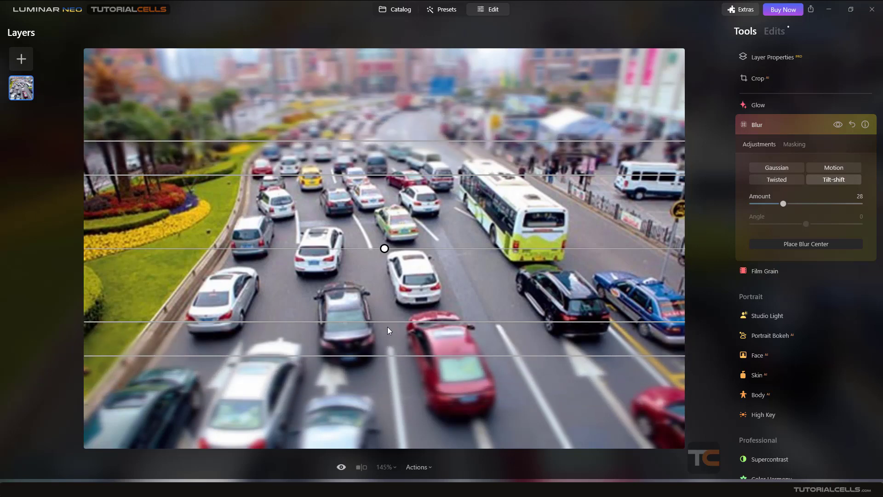
left_click_drag(387, 324, 394, 303)
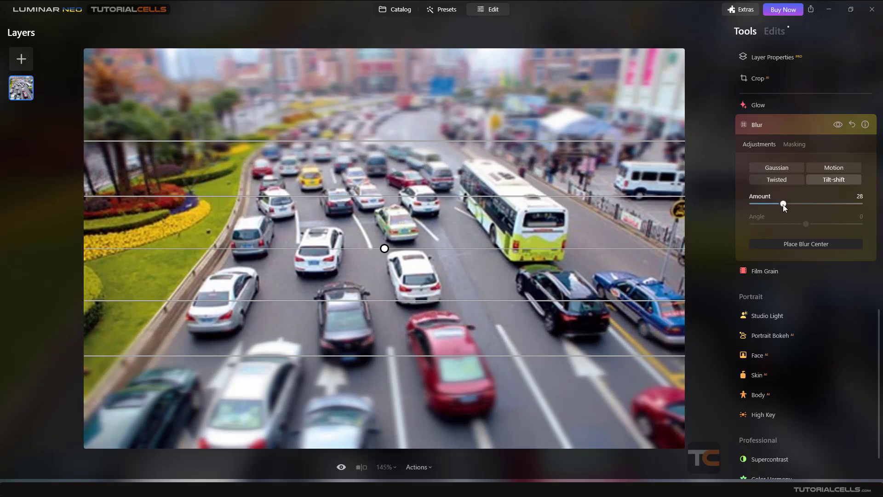
Set the tilt-shift amount to 36 and reposition the focus band slightly lower over the central white car, with a slight counterclockwise tilt
mouse_move(784, 207)
left_mouse_down()
mouse_move(809, 206)
mouse_move(791, 204)
left_mouse_up()
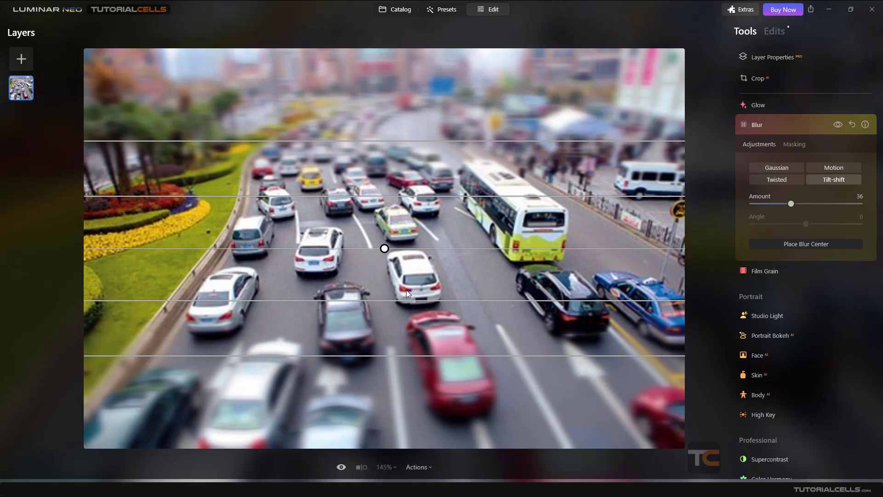
left_click_drag(385, 249, 395, 263)
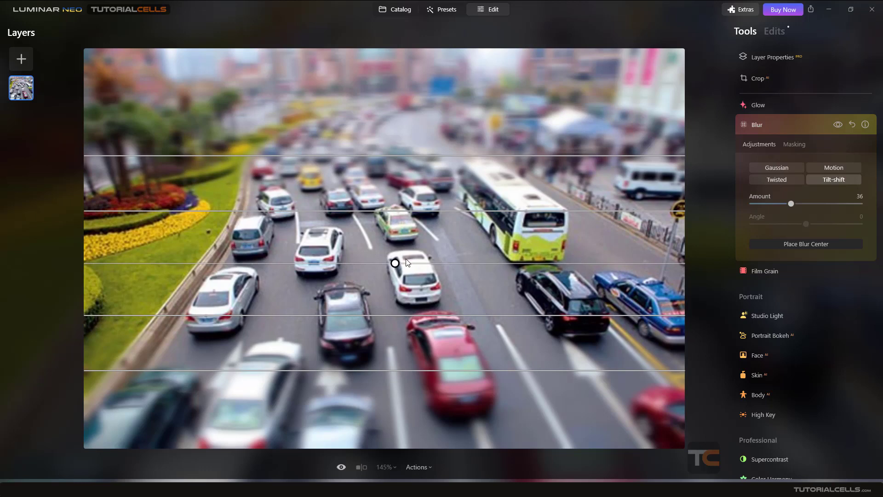
left_click_drag(405, 262, 409, 260)
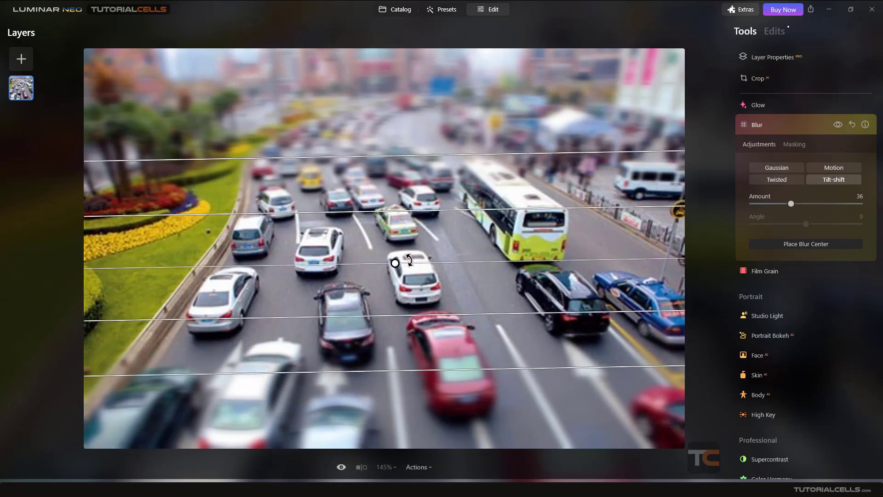